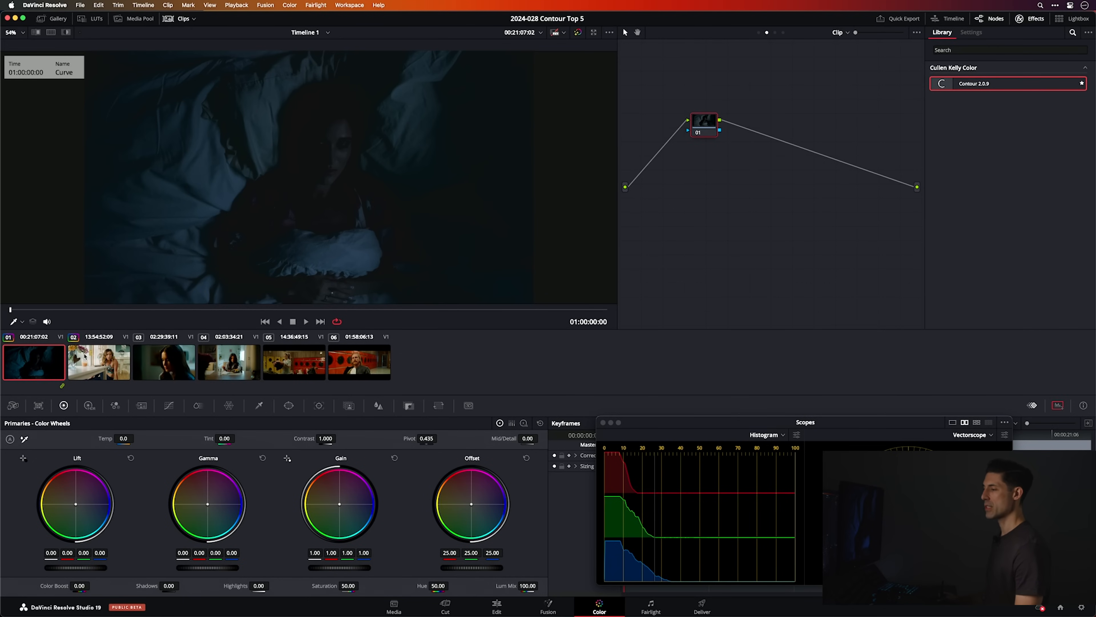
- In the timeline-level node graph, add a serial node ahead of the ->709 node and arrange the two nodes in a row
{"action": "left_click", "coordinate": [84, 364]}
{"action": "left_click", "coordinate": [50, 370]}
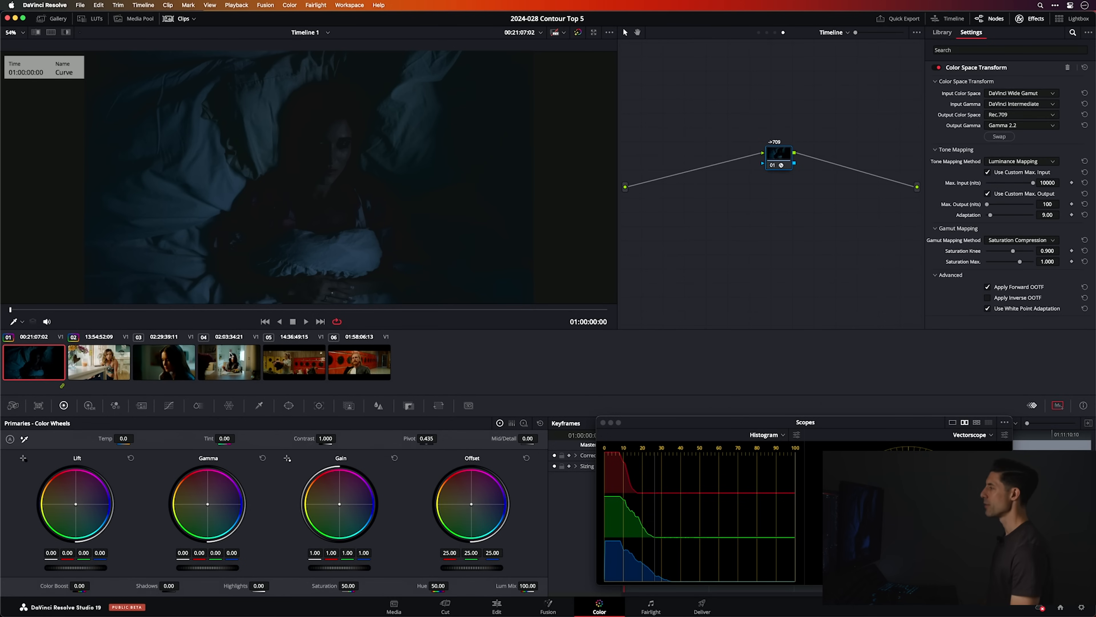
{"action": "left_click_drag", "start_coordinate": [779, 157], "coordinate": [801, 138]}
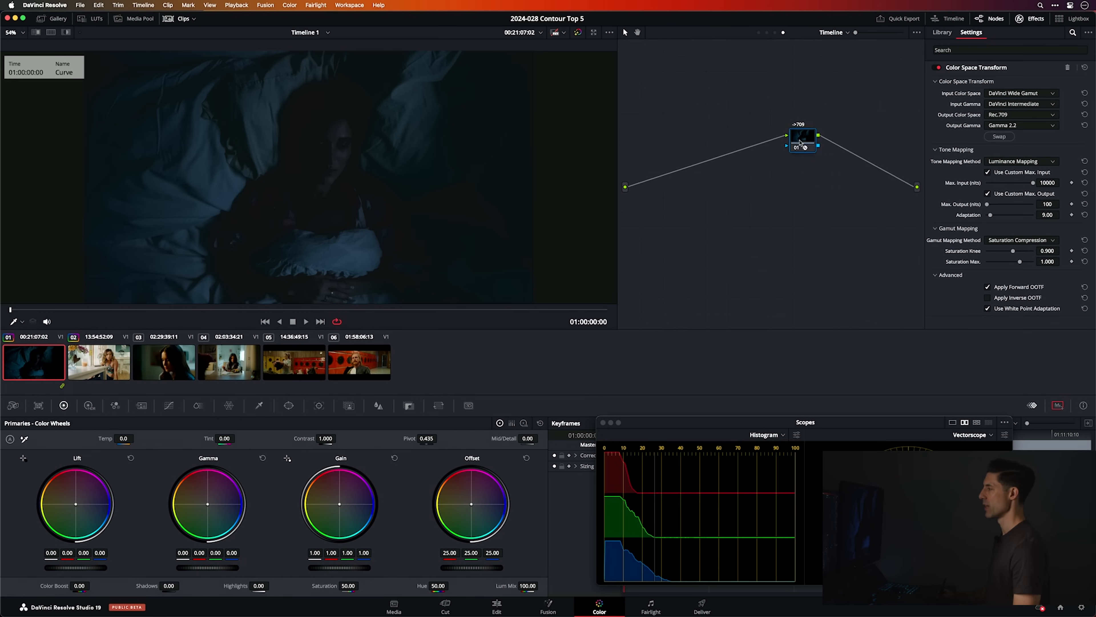
{"action": "key", "text": "shift+s"}
{"action": "left_click_drag", "start_coordinate": [793, 165], "coordinate": [717, 135]}
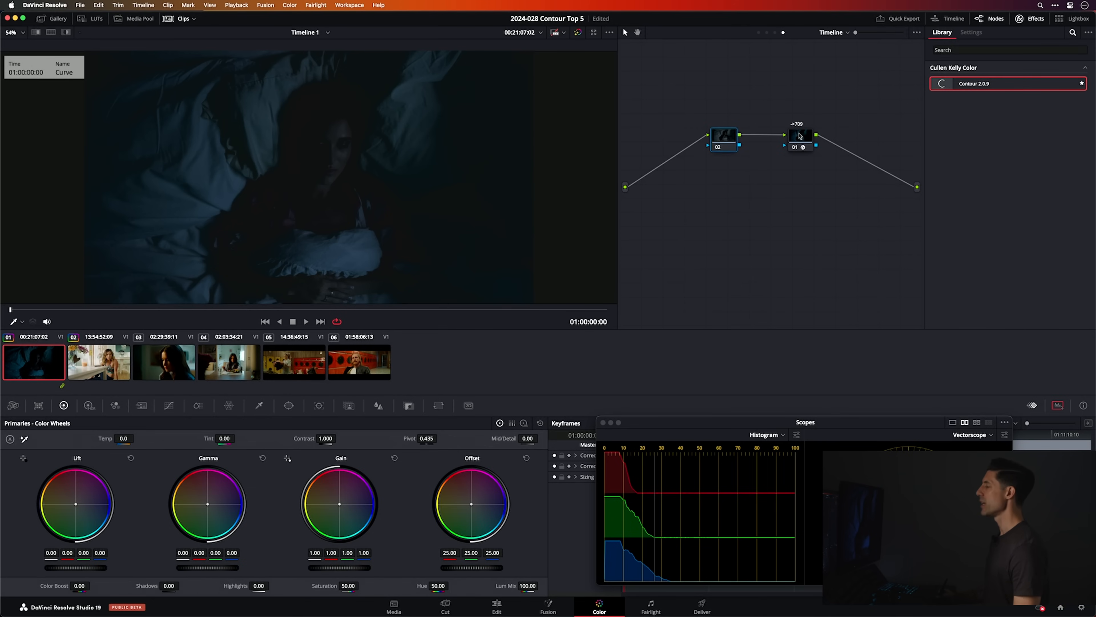
- Apply the Contour 2.0.9 effect to the new node and label the node "Contour"
{"action": "left_click_drag", "start_coordinate": [971, 84], "coordinate": [726, 140]}
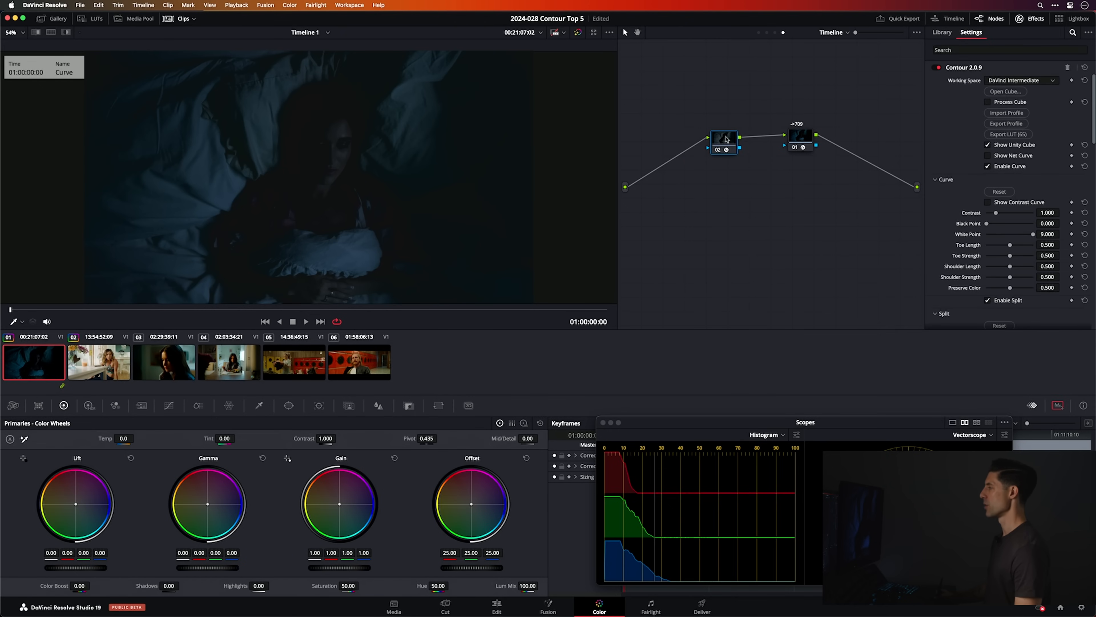
{"action": "right_click", "coordinate": [728, 139]}
{"action": "left_click", "coordinate": [747, 157]}
{"action": "type", "text": "Contour"}
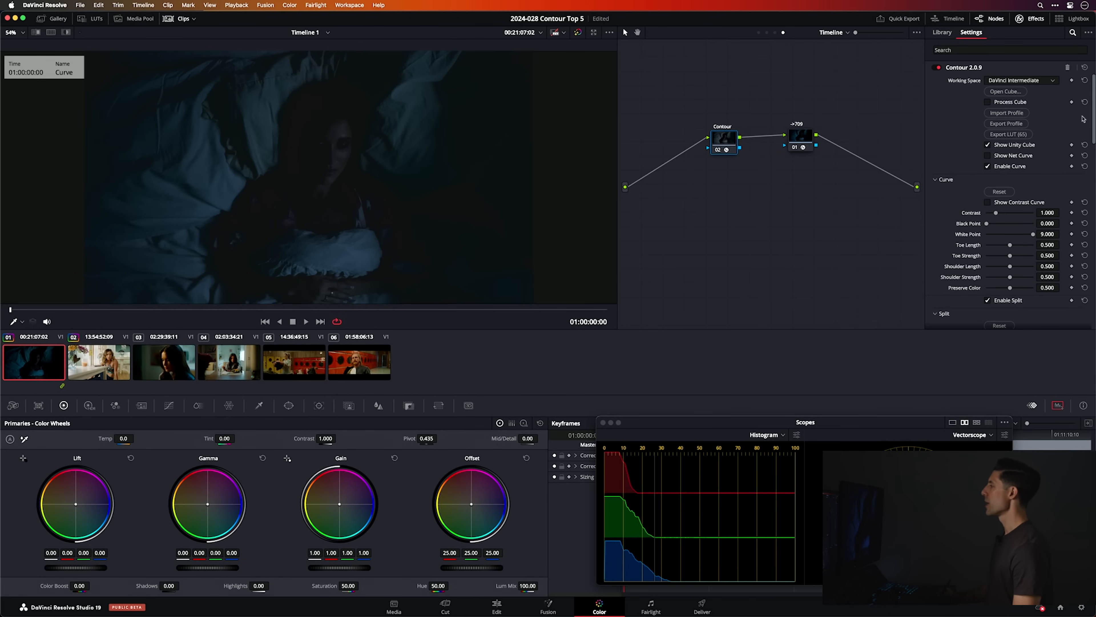
- Collapse the Curve, Split, Saturation, Density and Hue sections of the Contour settings
{"action": "left_click", "coordinate": [943, 182]}
{"action": "left_click", "coordinate": [948, 209]}
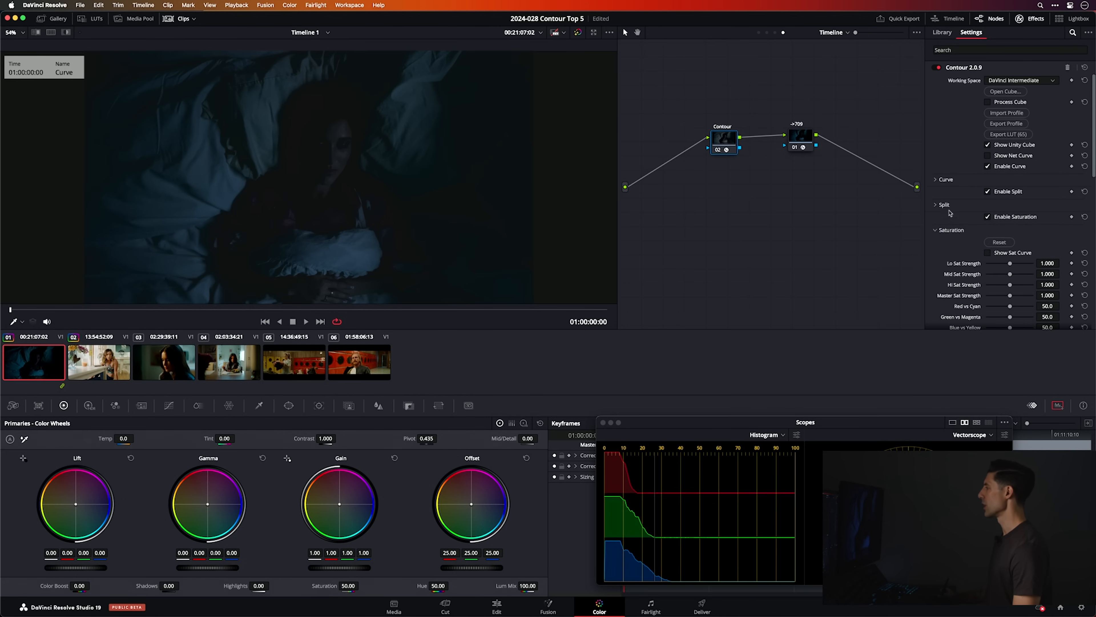
{"action": "left_click", "coordinate": [945, 231]}
{"action": "left_click", "coordinate": [945, 256]}
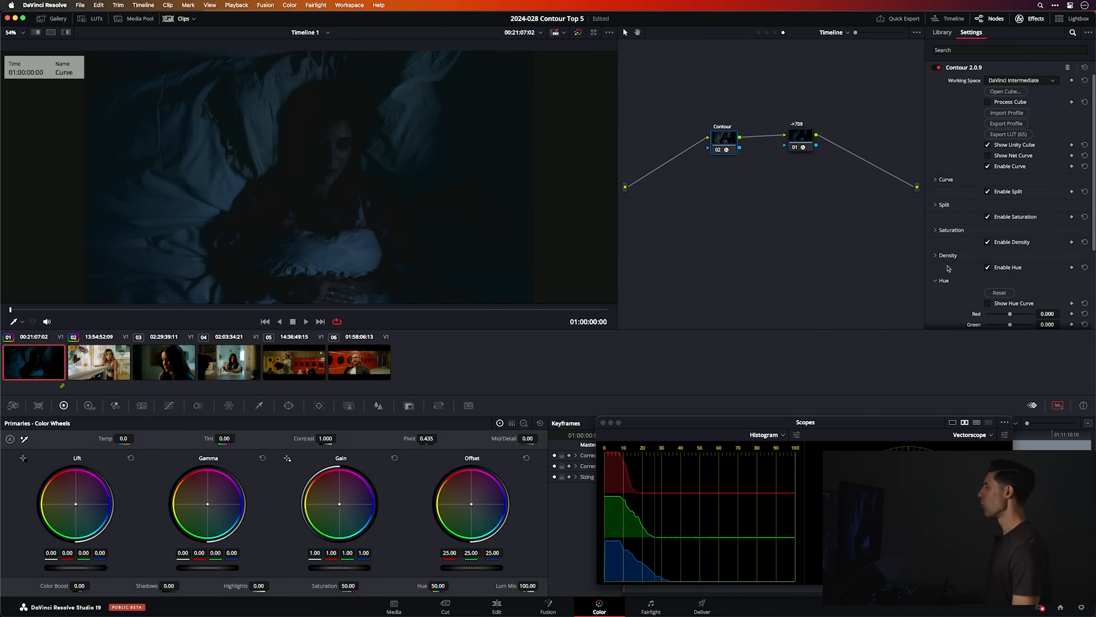
{"action": "left_click", "coordinate": [944, 281]}
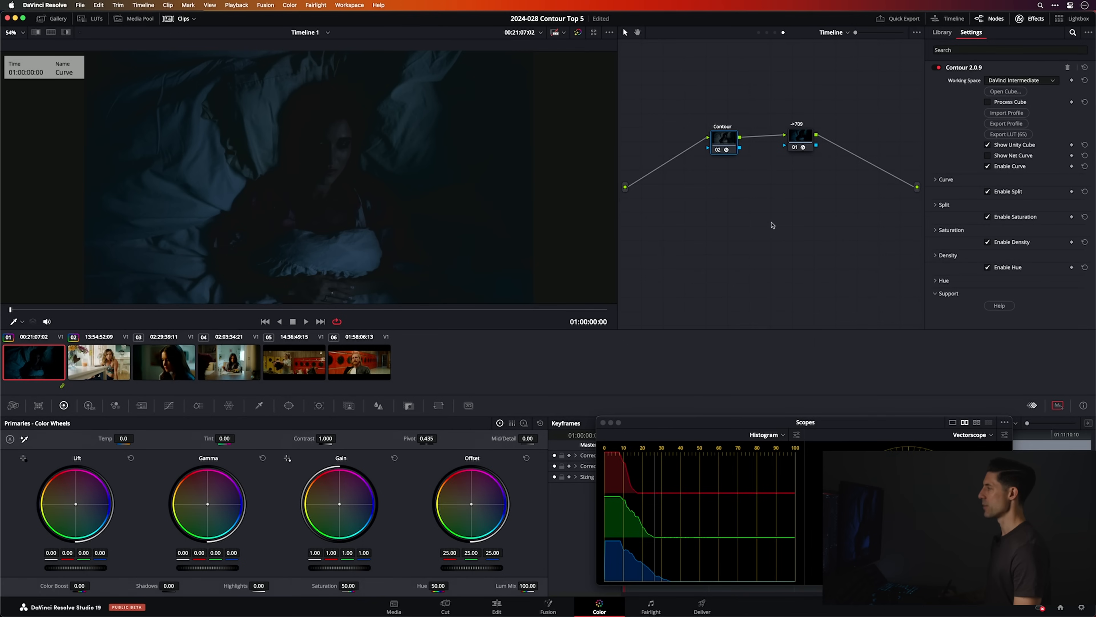
- Expand the Curve section, align the Contour node with the ->709 node, and set the curve's Contrast to 1.2
{"action": "left_click", "coordinate": [936, 179]}
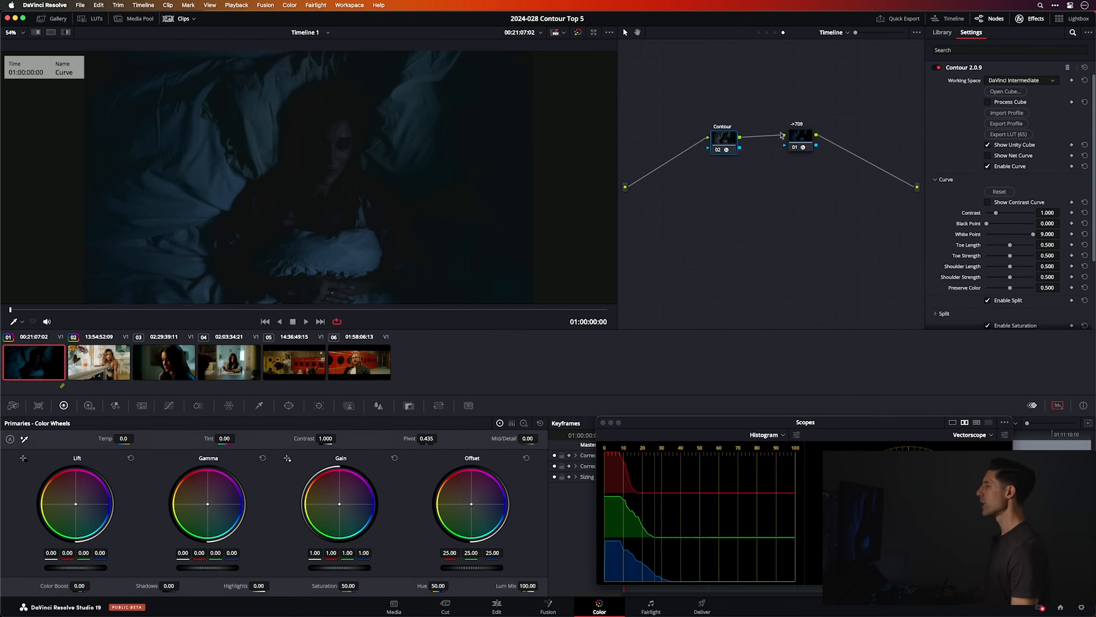
{"action": "left_click_drag", "start_coordinate": [723, 145], "coordinate": [725, 141]}
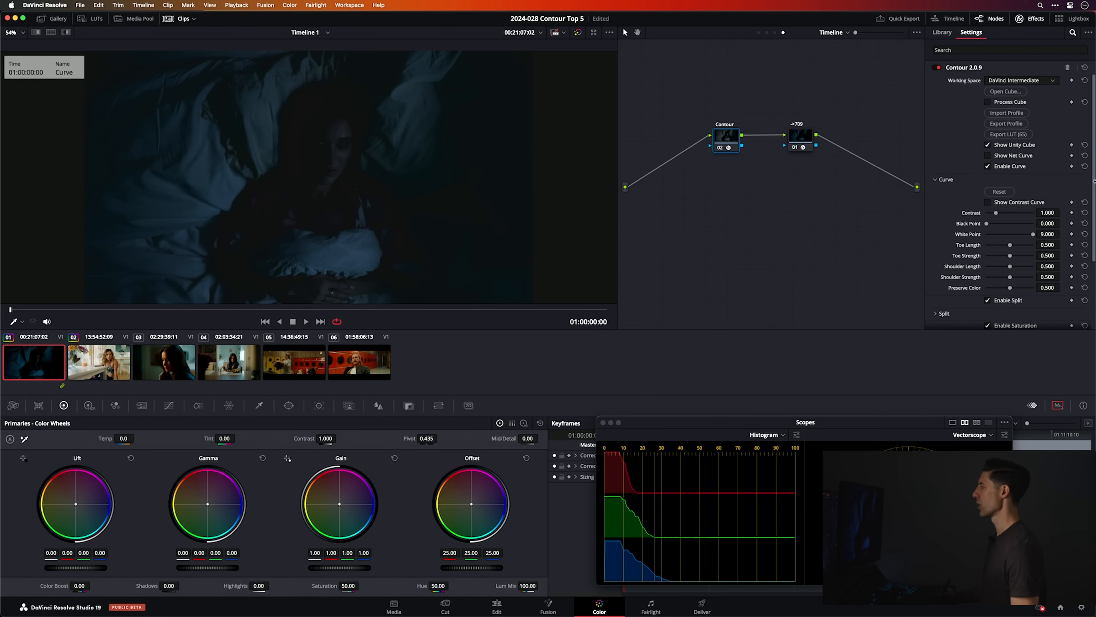
{"action": "left_click", "coordinate": [1048, 213]}
{"action": "type", "text": "1."}
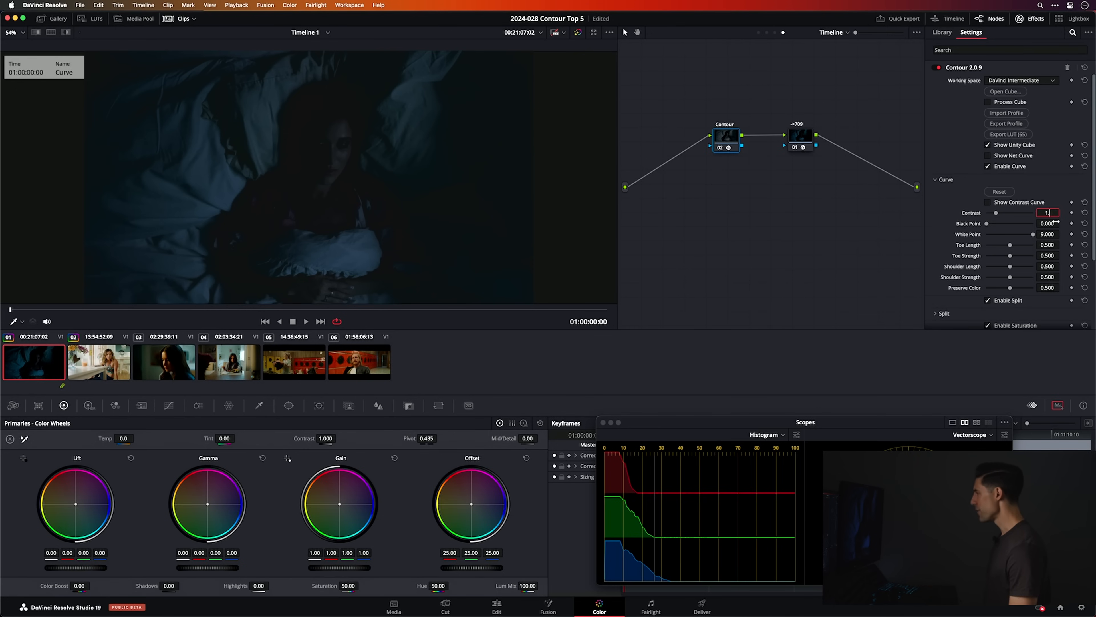
{"action": "key", "text": "Return"}
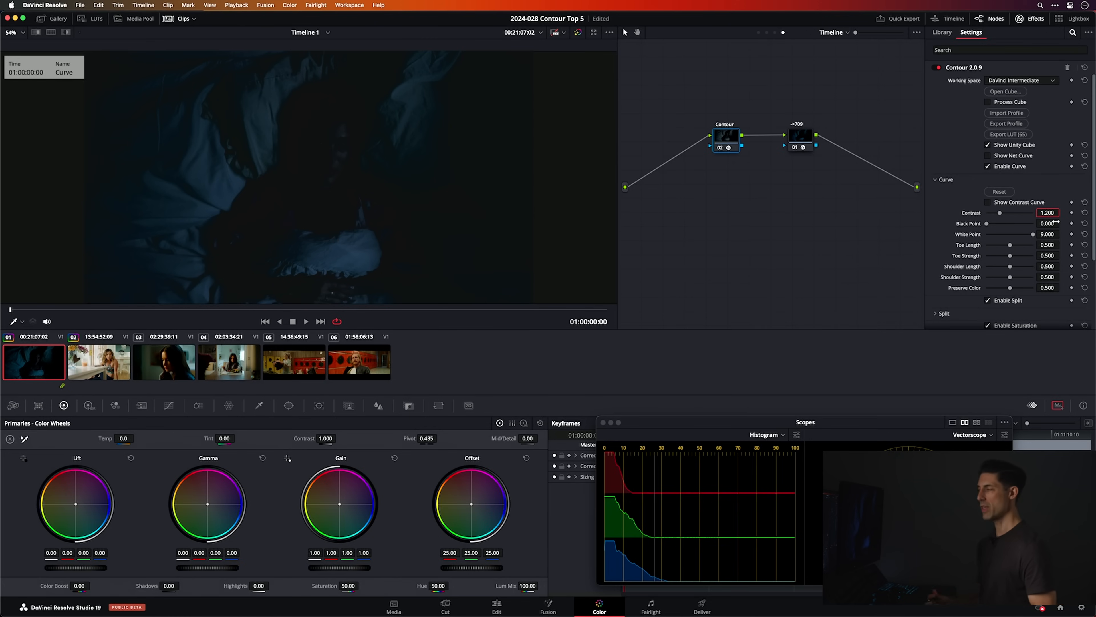
- Show the contrast curve over the image and compare its shape at a Contrast of 1 and 1.2, leaving it at 1.2
{"action": "left_click", "coordinate": [1035, 203]}
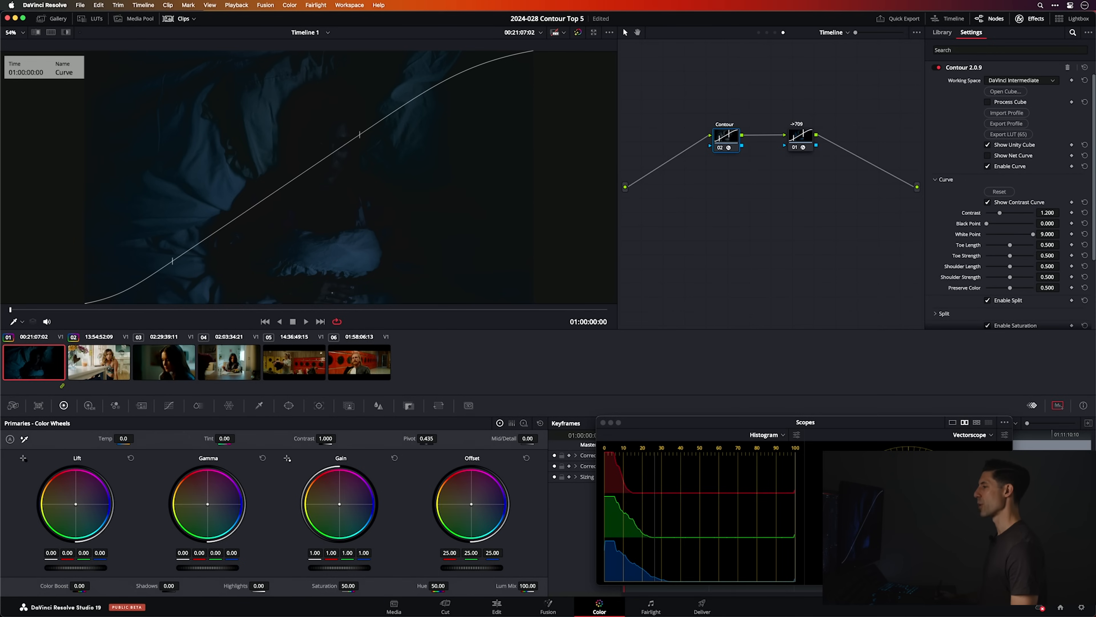
{"action": "double_click", "coordinate": [1041, 213]}
{"action": "type", "text": "1"}
{"action": "key", "text": "Return"}
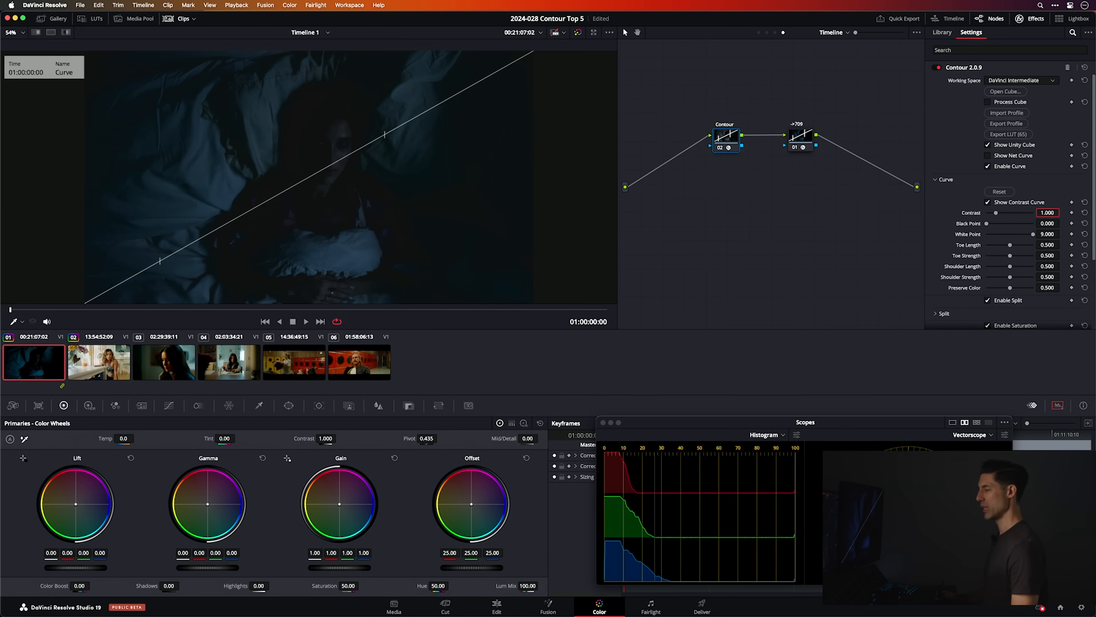
{"action": "type", "text": "1.2"}
{"action": "key", "text": "Return"}
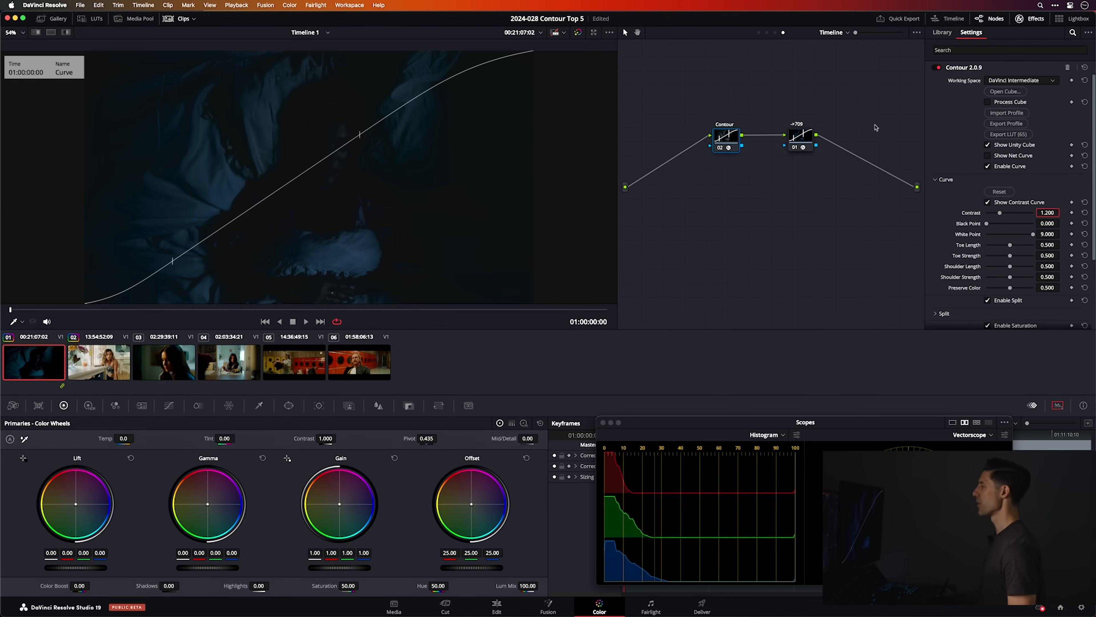
- Set the curve's Black Point to 0.048, Toe Length to 1.000 and Toe Strength to 0.211, and hide the contrast curve overlay
{"action": "left_click_drag", "start_coordinate": [987, 224], "coordinate": [1038, 248]}
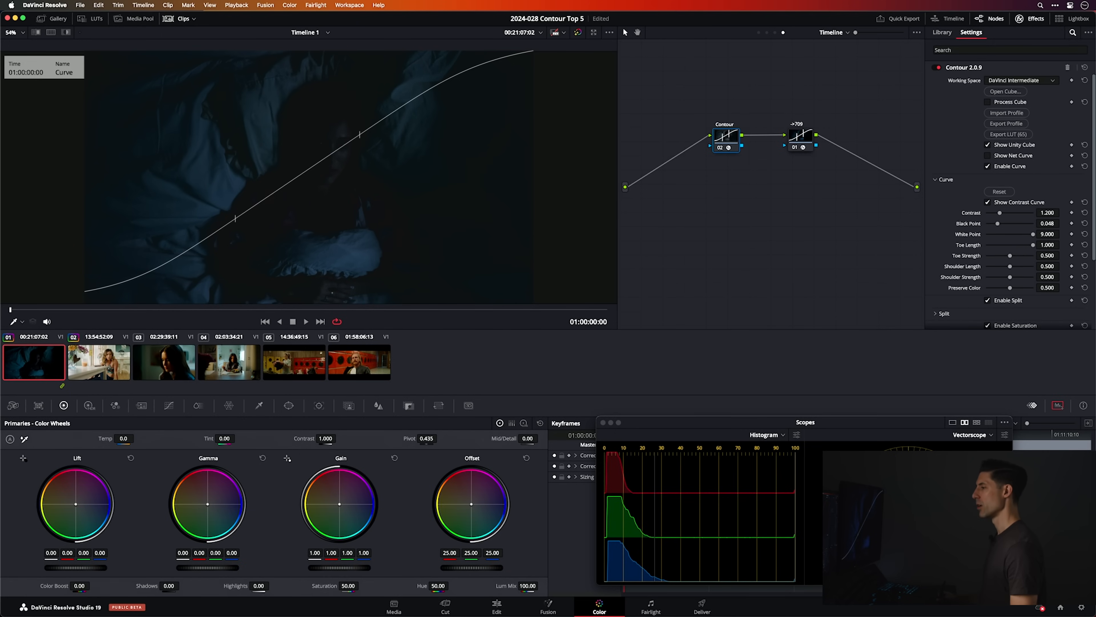
{"action": "mouse_move", "coordinate": [1033, 245]}
{"action": "left_mouse_down"}
{"action": "mouse_move", "coordinate": [996, 254]}
{"action": "mouse_move", "coordinate": [1031, 256]}
{"action": "mouse_move", "coordinate": [989, 259]}
{"action": "mouse_move", "coordinate": [1052, 256]}
{"action": "left_mouse_up"}
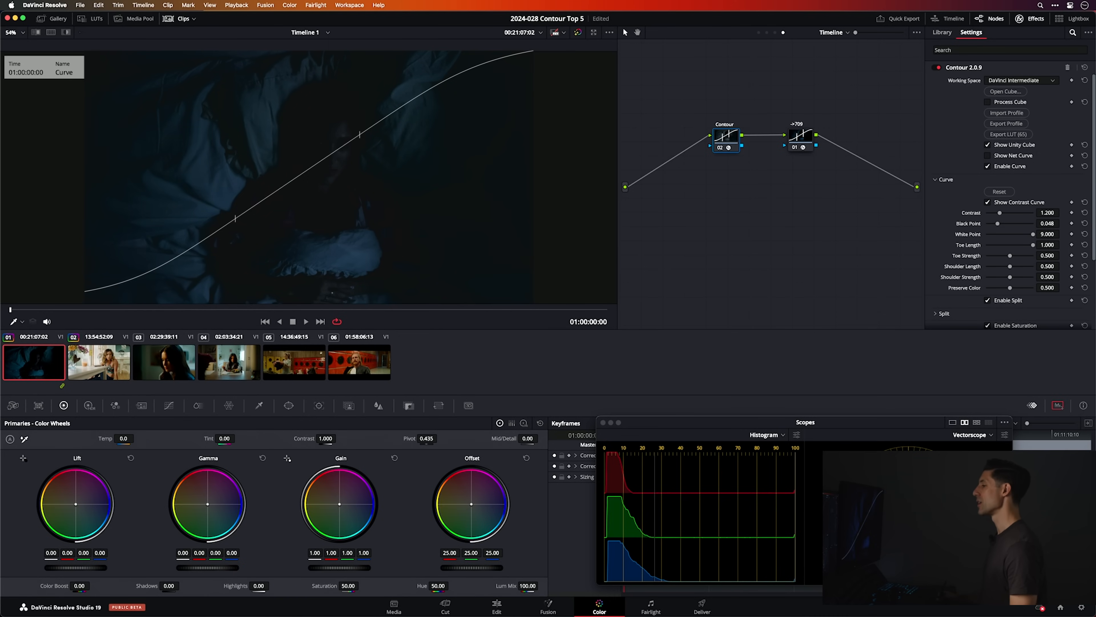
{"action": "left_click_drag", "start_coordinate": [1011, 259], "coordinate": [997, 258]}
{"action": "left_click", "coordinate": [1022, 205]}
- Compare the image with Contour's curve adjustment disabled and enabled
{"action": "left_click", "coordinate": [1010, 167]}
{"action": "left_click", "coordinate": [1009, 168]}
{"action": "left_click", "coordinate": [1009, 168]}
{"action": "left_click", "coordinate": [1010, 168]}
{"action": "left_click", "coordinate": [1009, 167]}
{"action": "left_click", "coordinate": [1010, 167]}
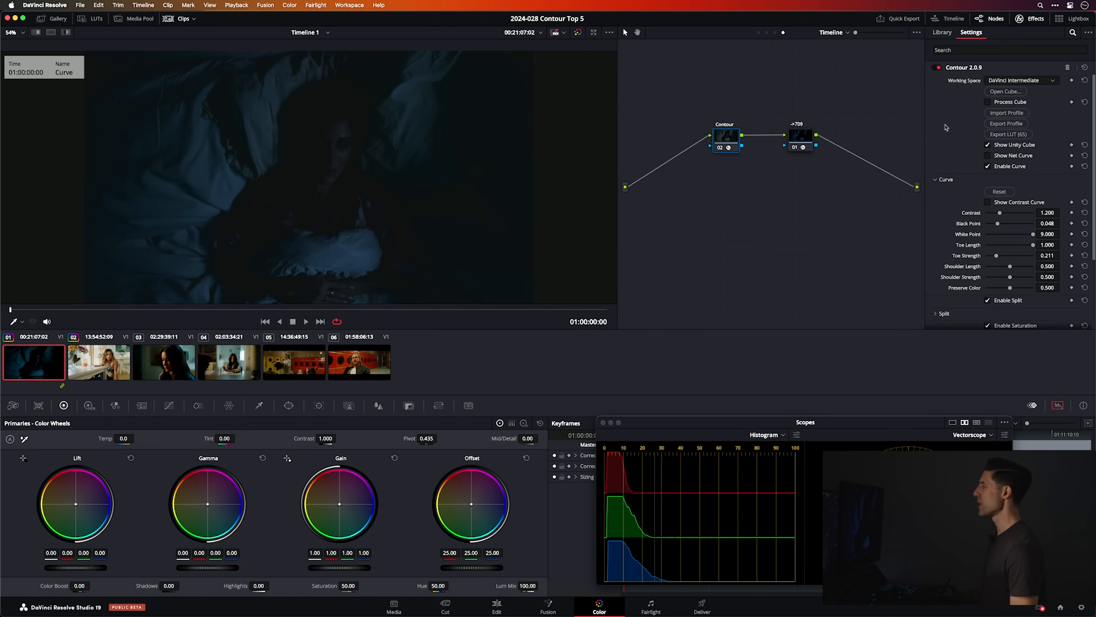
- Briefly show the contrast curve overlay, hide it, and recheck the image with the curve adjustment off and on
{"action": "left_click", "coordinate": [1012, 203]}
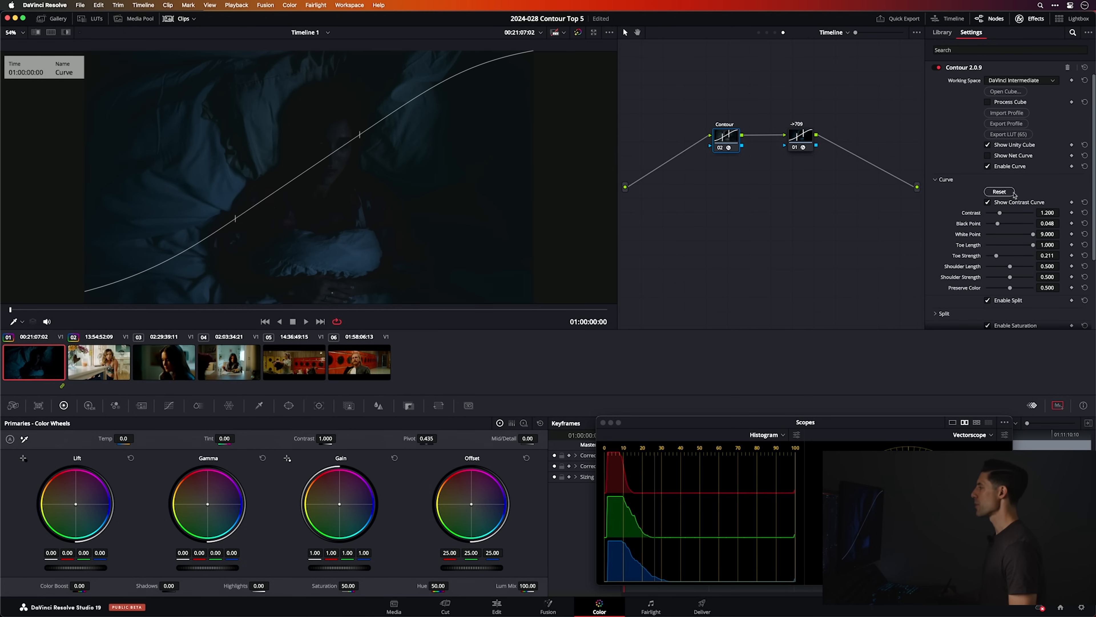
{"action": "left_click", "coordinate": [1013, 201]}
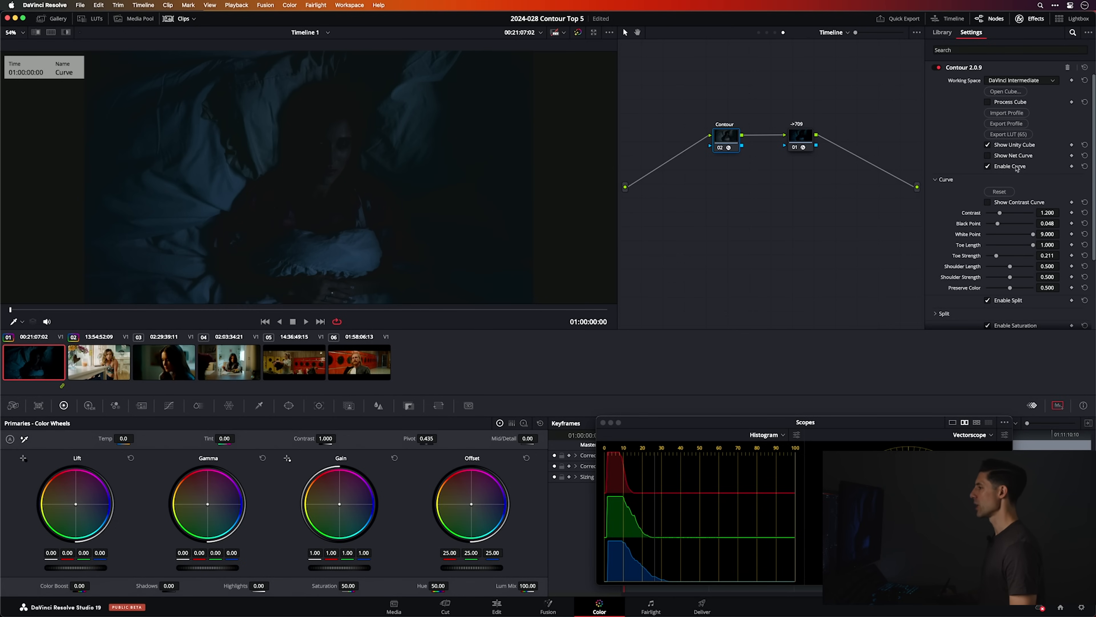
{"action": "left_click", "coordinate": [1016, 169]}
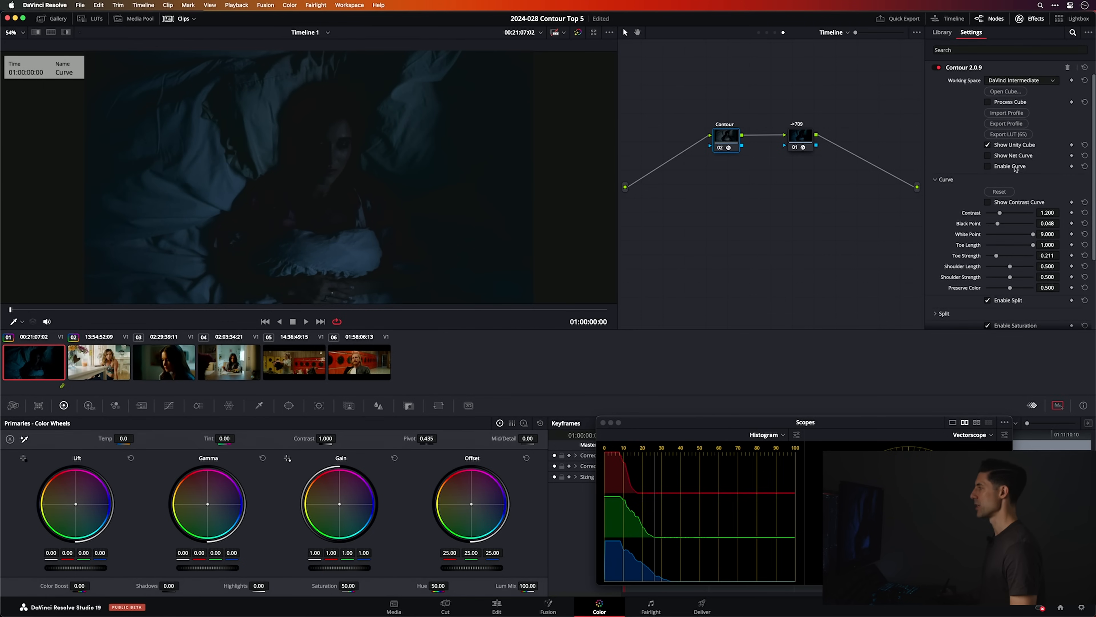
{"action": "left_click", "coordinate": [1017, 169]}
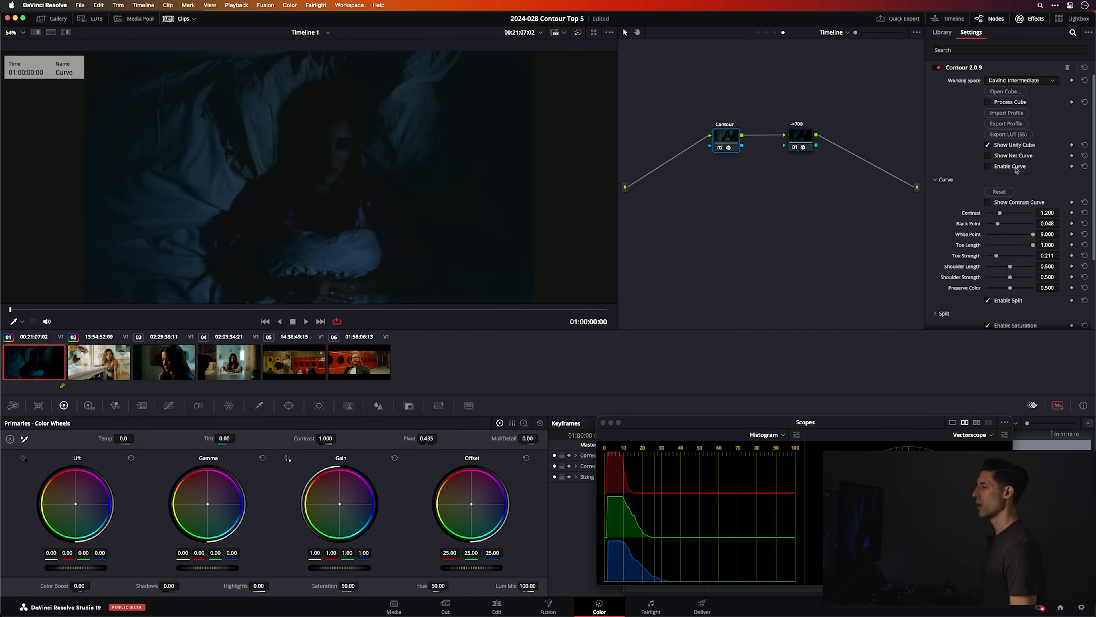
{"action": "left_click", "coordinate": [1017, 169]}
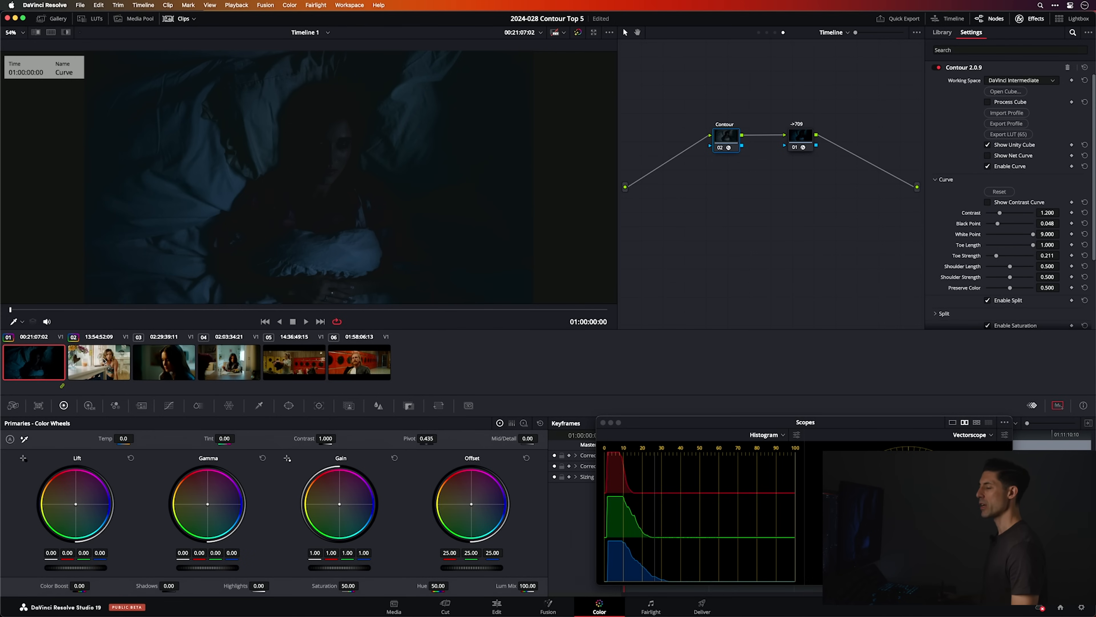
- On the second clip, switch from the Curve to the Split section, show the split curve, and set Split Strength to 0.633
{"action": "left_click", "coordinate": [100, 362]}
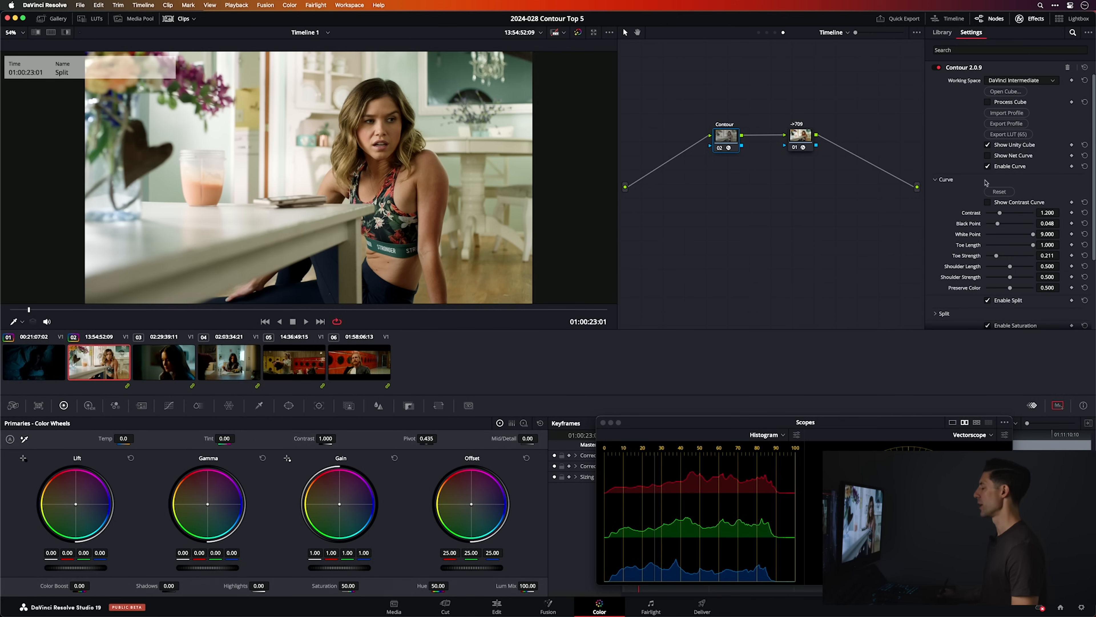
{"action": "left_click", "coordinate": [945, 179]}
{"action": "left_click", "coordinate": [945, 204]}
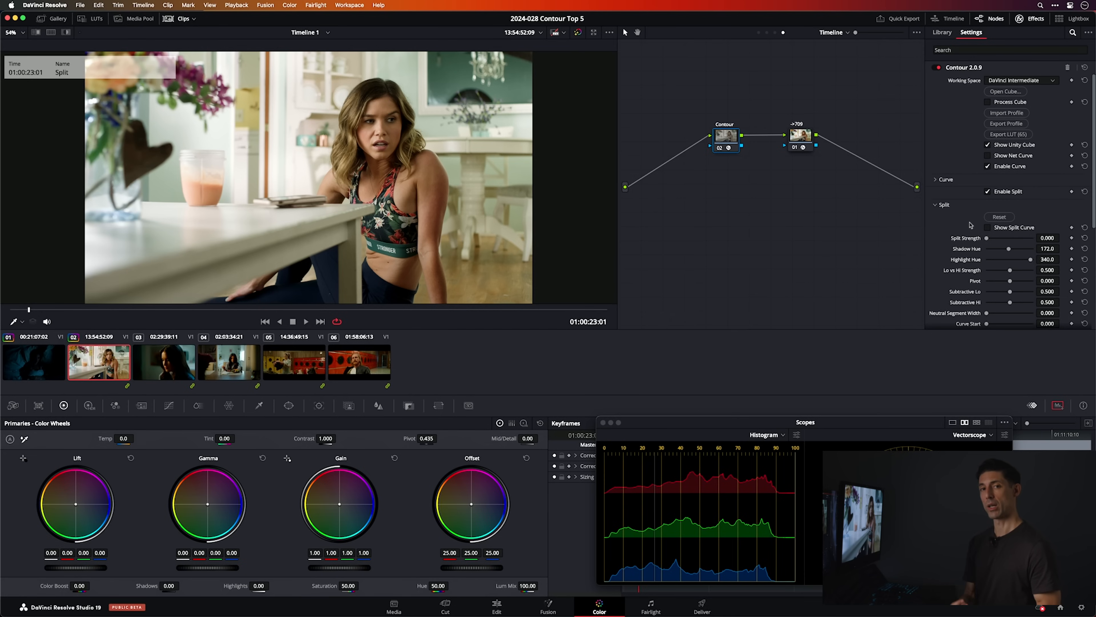
{"action": "left_click", "coordinate": [1002, 229]}
{"action": "left_click_drag", "start_coordinate": [989, 240], "coordinate": [1017, 242]}
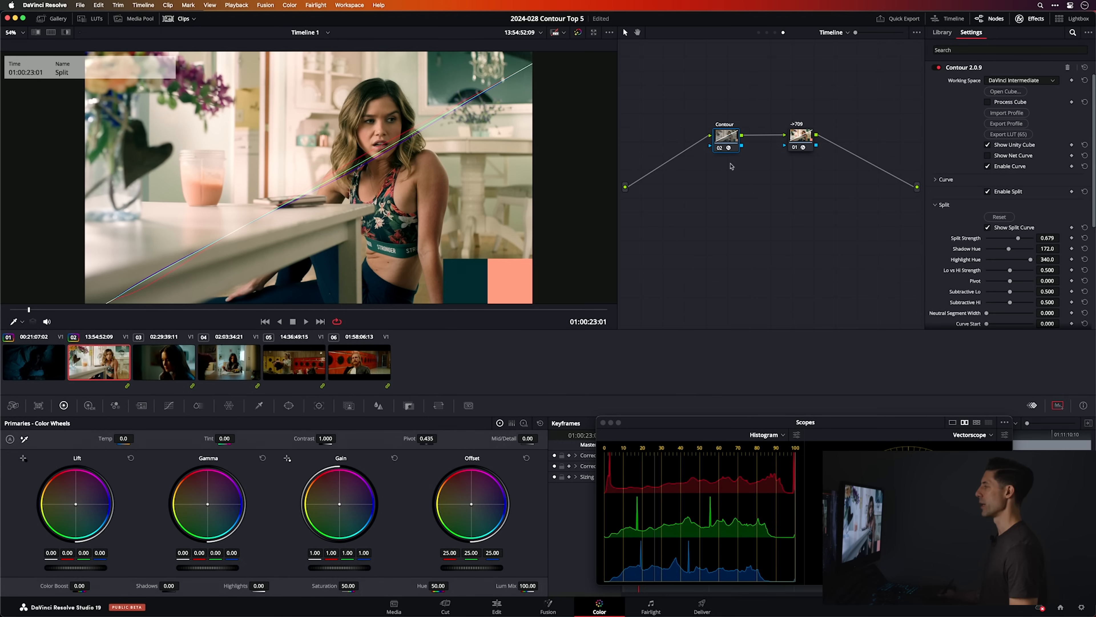
{"action": "left_click_drag", "start_coordinate": [1015, 238], "coordinate": [1016, 238]}
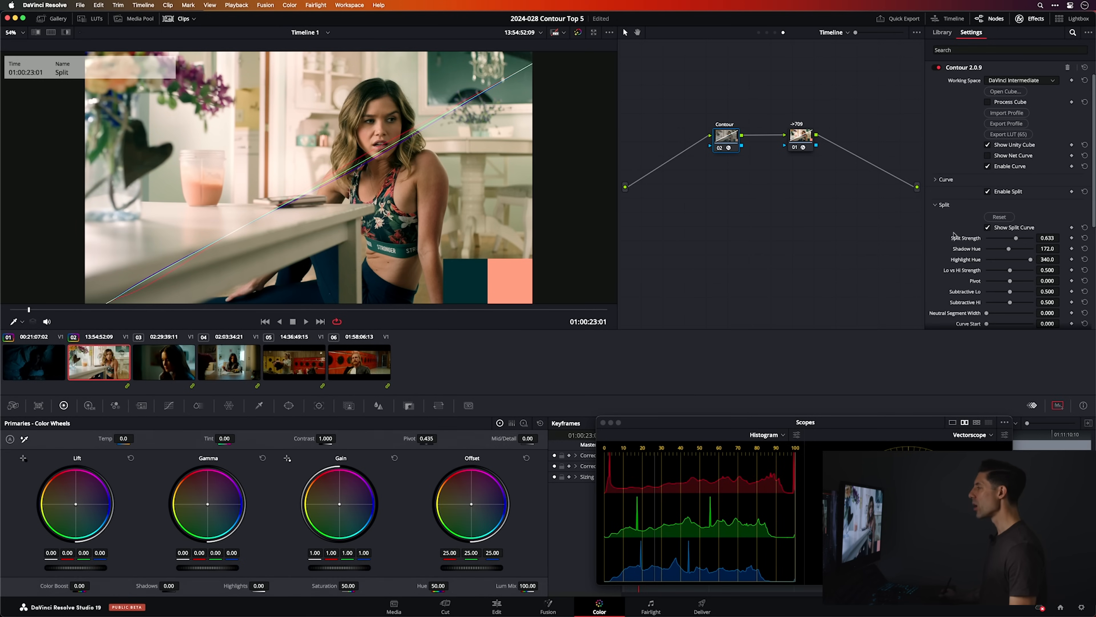
- Look through the remaining Split controls and hide the split curve overlay
{"action": "left_click", "coordinate": [988, 228]}
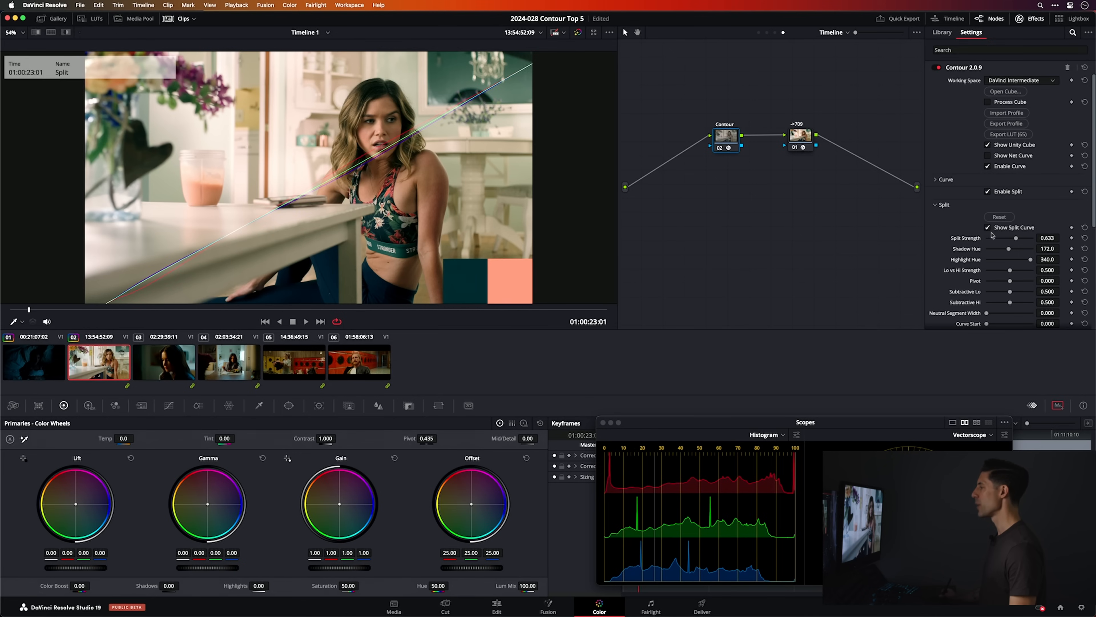
{"action": "scroll", "coordinate": [965, 251], "scroll_direction": "down", "scroll_amount": 3}
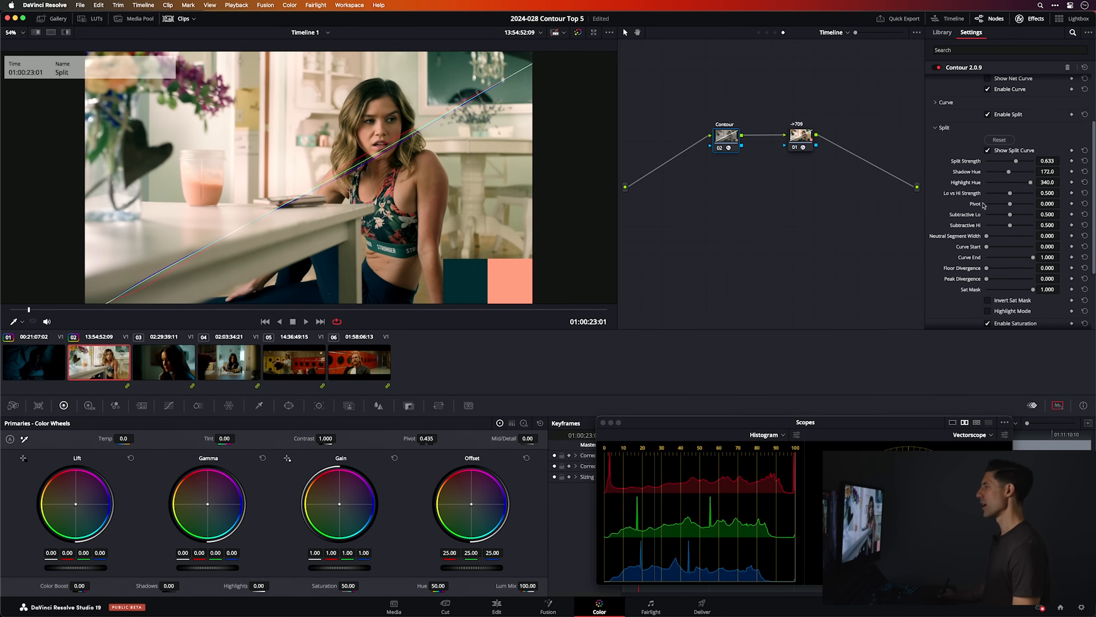
{"action": "mouse_move", "coordinate": [979, 230]}
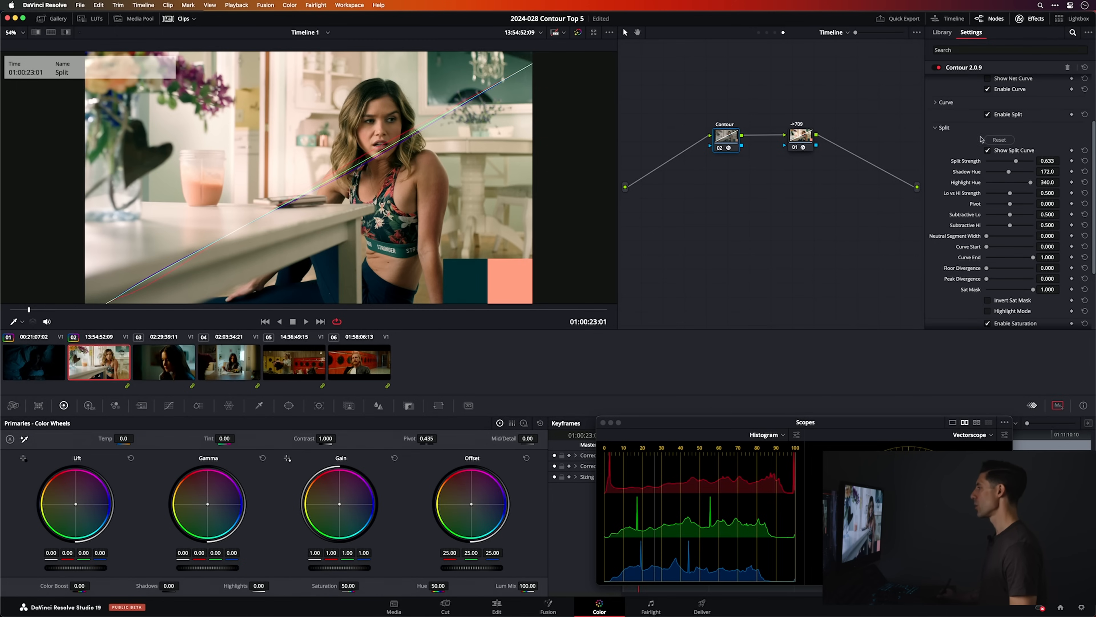
{"action": "left_click", "coordinate": [1018, 151]}
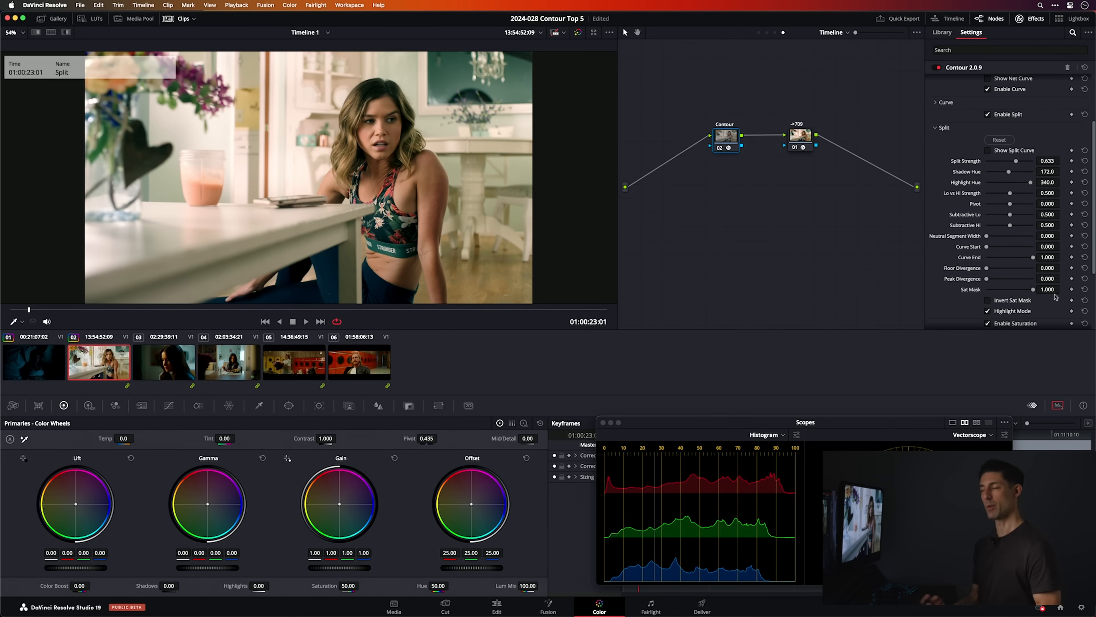
- With Highlight Mode on, lower Sat Mask to 0.000 and invert the mask, and turn Highlight Mode off
{"action": "left_click_drag", "start_coordinate": [1034, 293], "coordinate": [971, 297]}
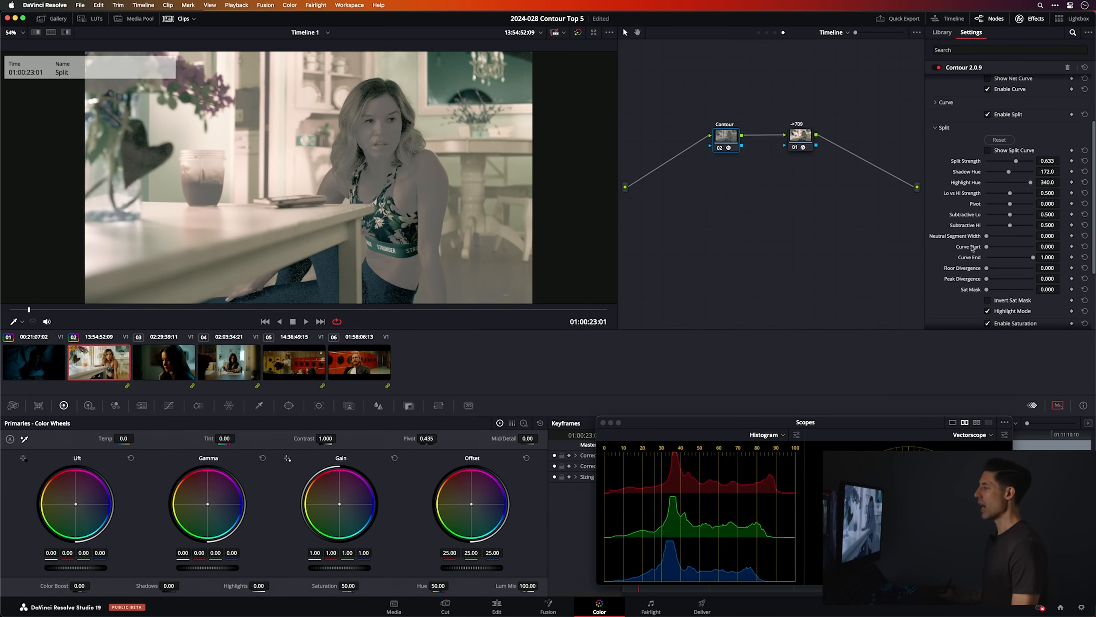
{"action": "left_click", "coordinate": [1001, 300]}
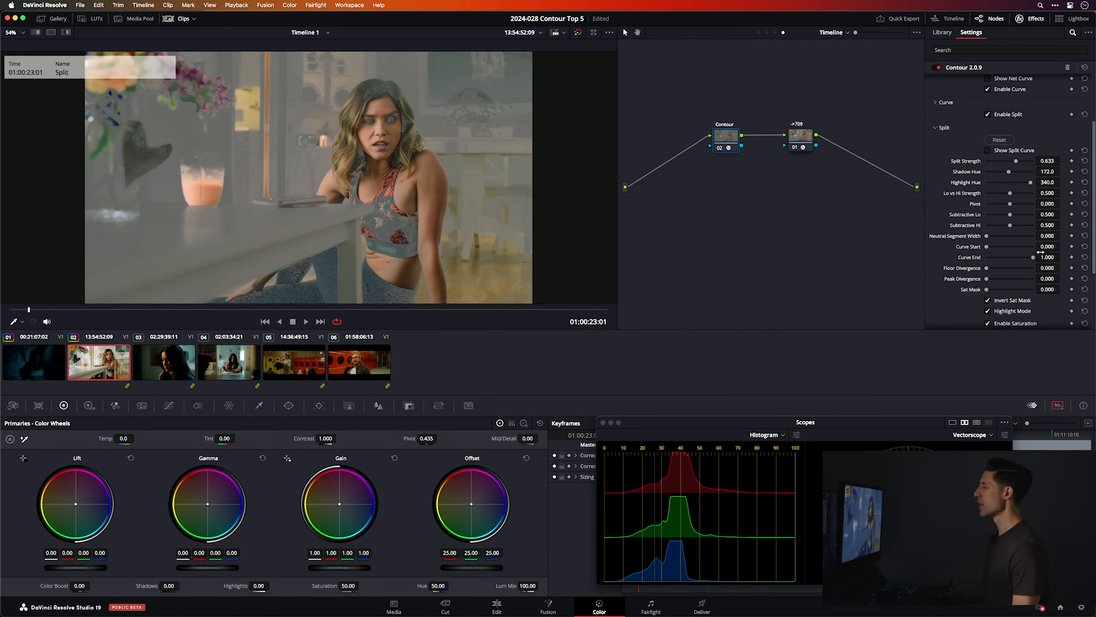
{"action": "left_click", "coordinate": [1000, 311]}
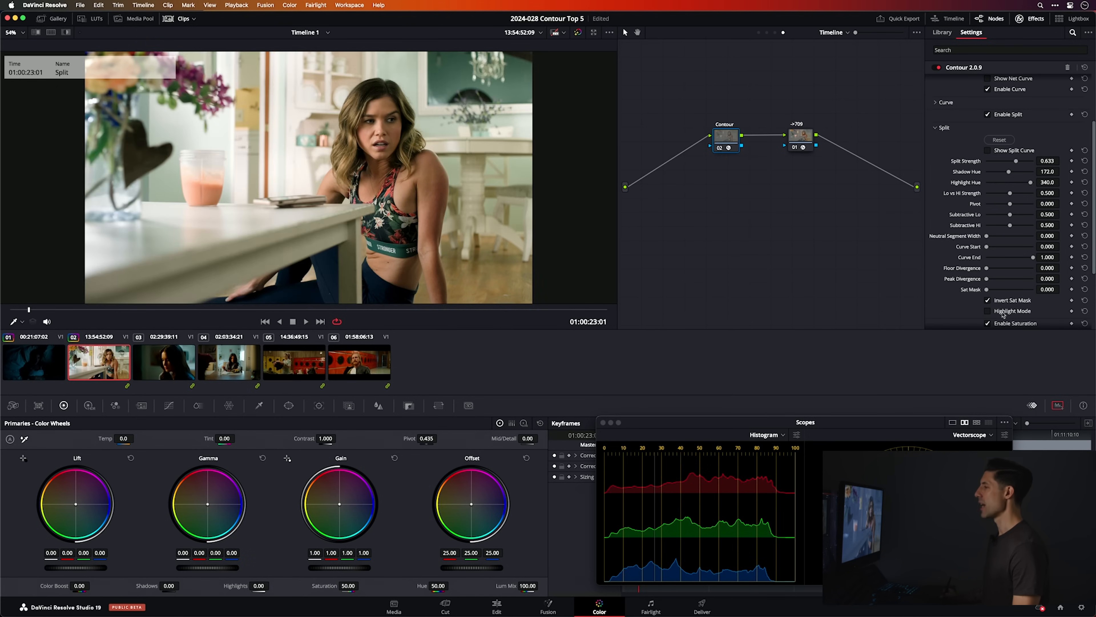
- Toggle the mask's Highlight Mode repeatedly to compare the image with and without it, leaving it off
{"action": "left_click", "coordinate": [1003, 314]}
{"action": "left_click", "coordinate": [1004, 314]}
{"action": "left_click", "coordinate": [1003, 314]}
{"action": "left_click", "coordinate": [1003, 314]}
{"action": "left_click", "coordinate": [1005, 315]}
{"action": "left_click", "coordinate": [1005, 314]}
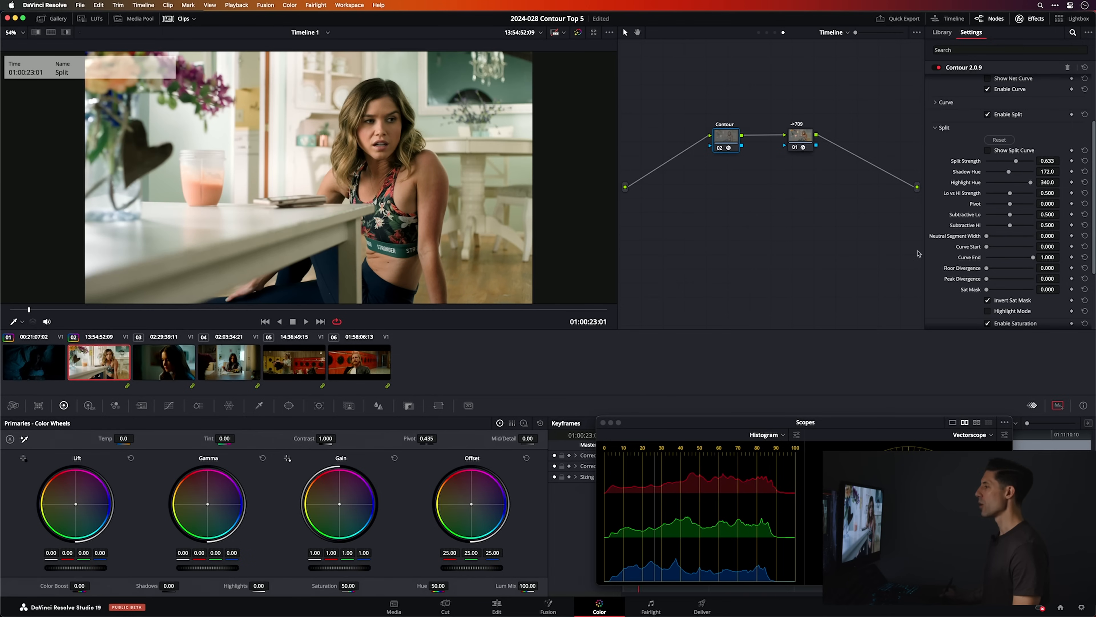
- Raise Split Strength to 1.000 while inspecting the woman's face up close, and fit the whole frame back in view
{"action": "scroll", "coordinate": [351, 181], "scroll_direction": "up", "scroll_amount": 6}
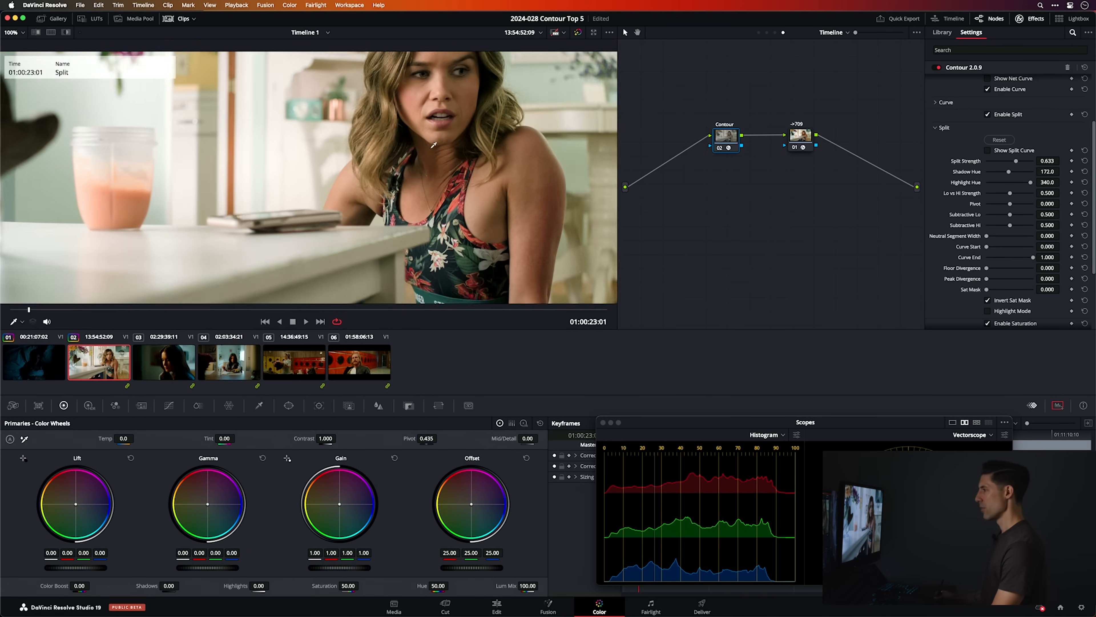
{"action": "scroll", "coordinate": [352, 182], "scroll_direction": "up", "scroll_amount": 2}
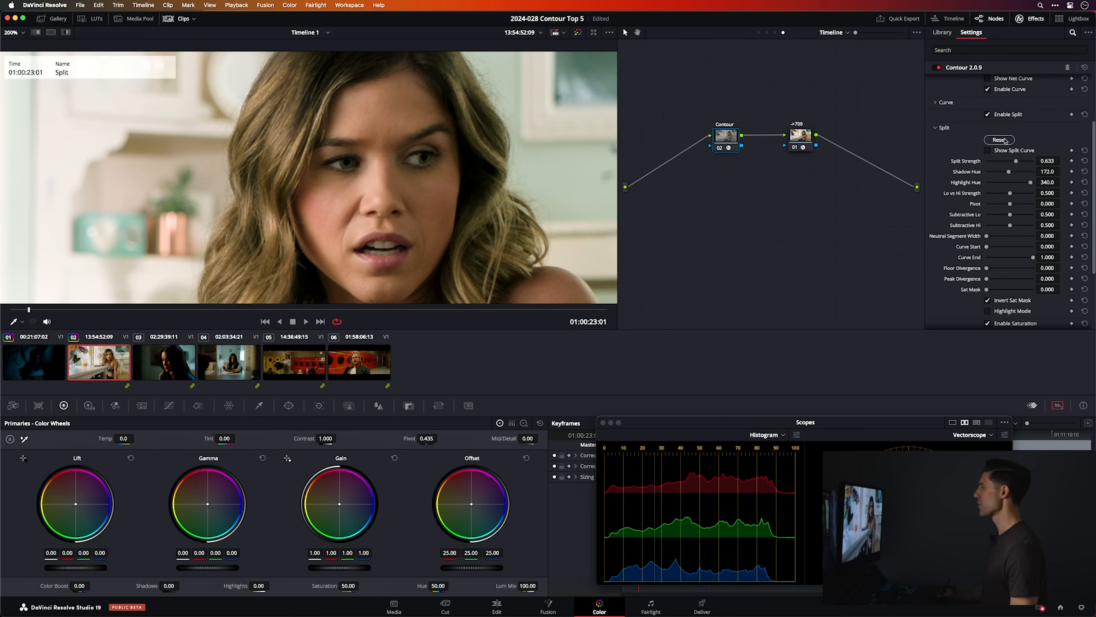
{"action": "left_click_drag", "start_coordinate": [1016, 161], "coordinate": [1042, 162]}
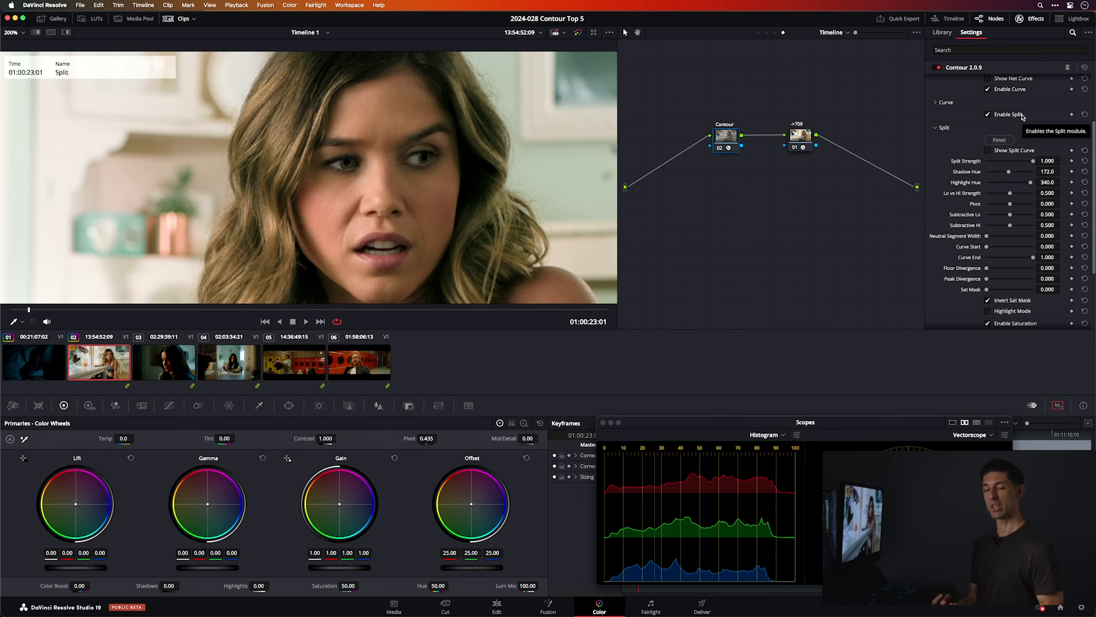
{"action": "key", "text": "shift+z"}
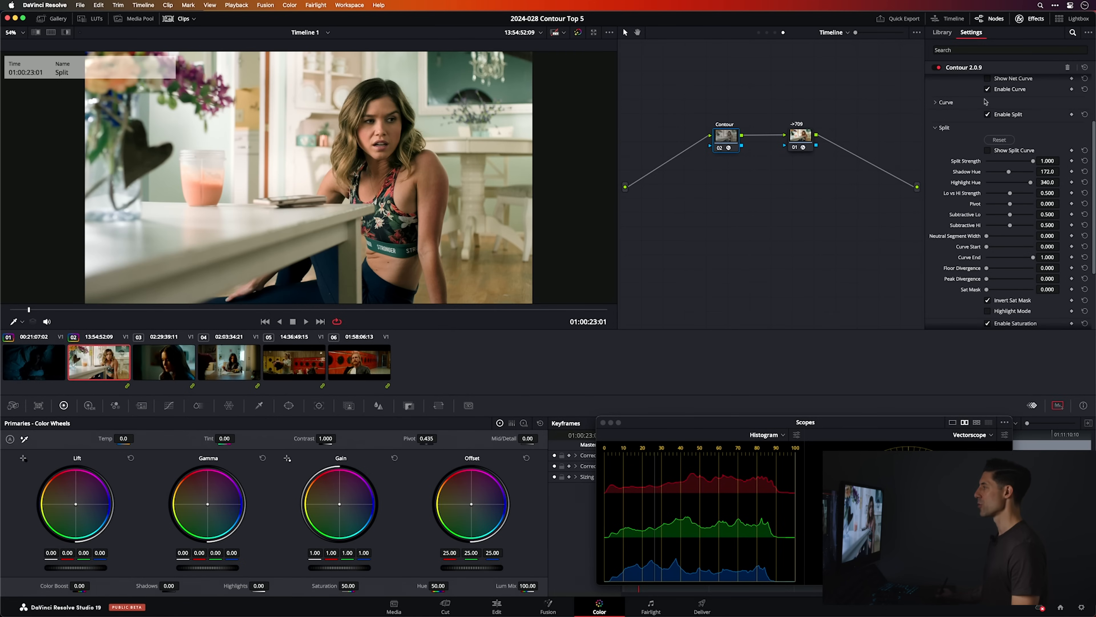
- Switch the Split module off and on to compare the image, and grab a still of the split frame
{"action": "left_click", "coordinate": [1004, 120]}
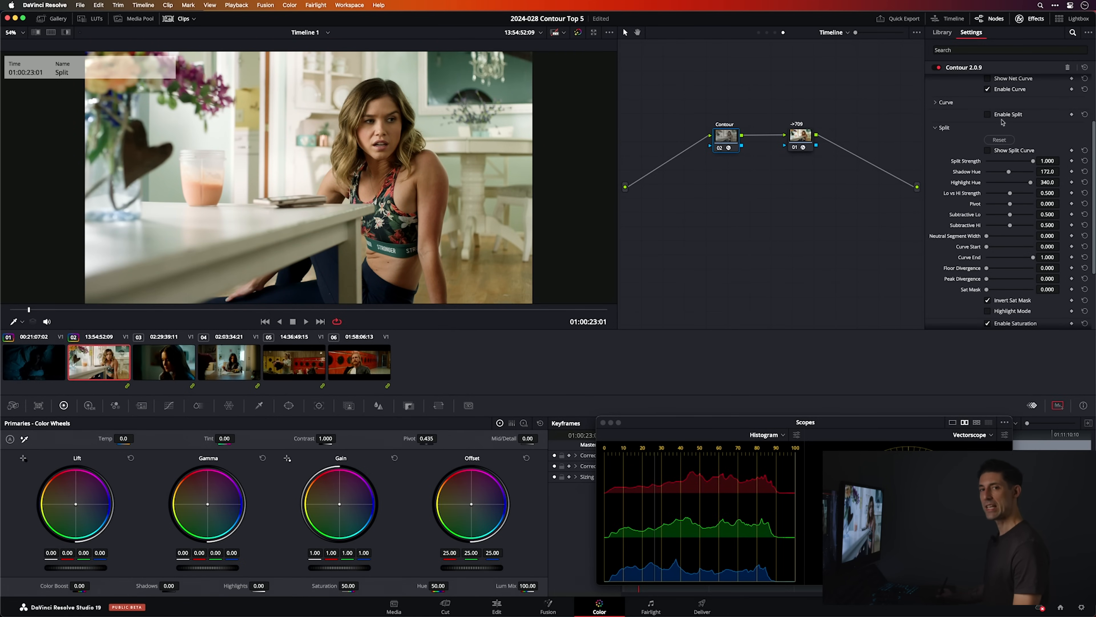
{"action": "left_click", "coordinate": [1010, 115]}
{"action": "right_click", "coordinate": [401, 97]}
{"action": "left_click", "coordinate": [419, 107]}
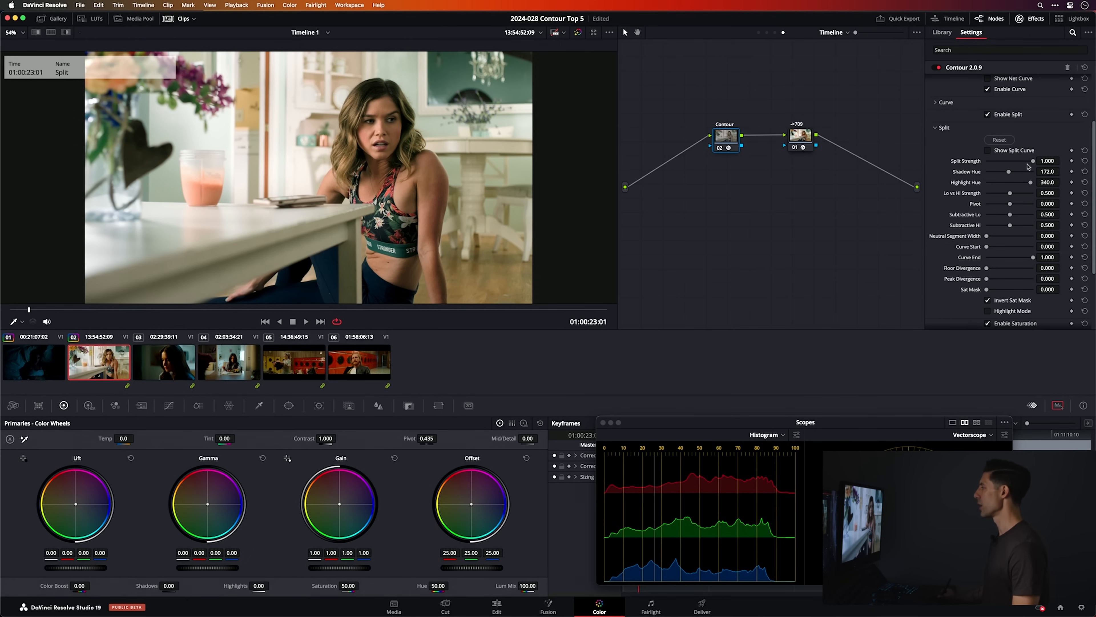
- Set Split Strength to 0.587 and Sat Mask to 1.000 with the mask uninverted, and compare against the reference still
{"action": "left_click_drag", "start_coordinate": [1027, 167], "coordinate": [1008, 167]}
{"action": "left_click", "coordinate": [1007, 301]}
{"action": "left_click_drag", "start_coordinate": [988, 289], "coordinate": [1044, 288]}
{"action": "key", "text": "super+w"}
{"action": "key", "text": "super+w"}
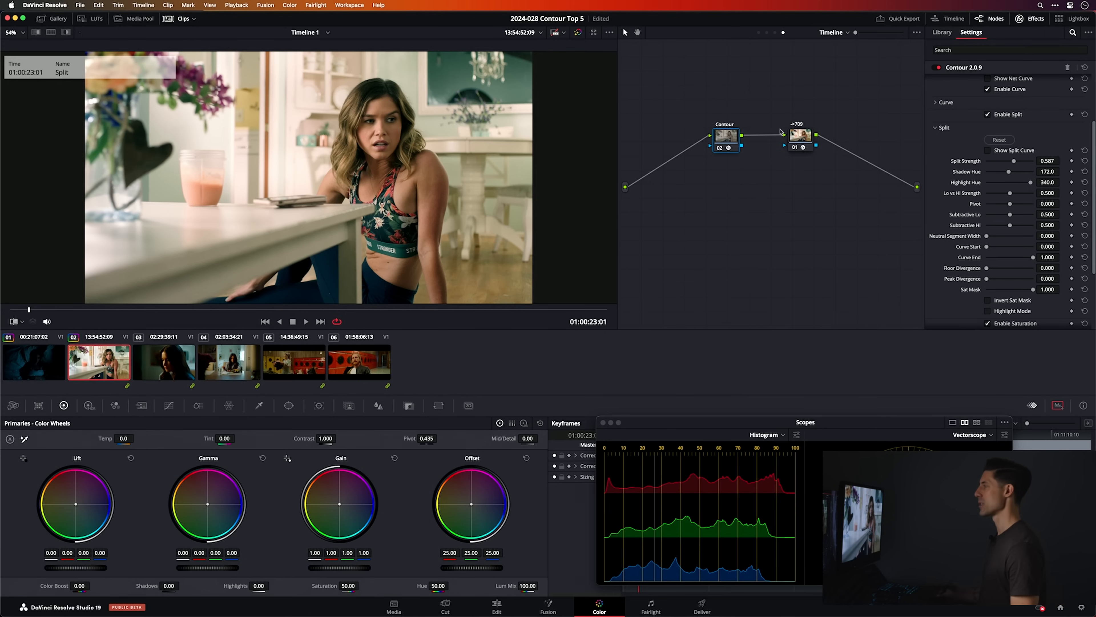
- Raise Split Strength to 1.000 and compare the result with the Split module toggled and against the reference wipe
{"action": "left_click_drag", "start_coordinate": [1014, 162], "coordinate": [1034, 160]}
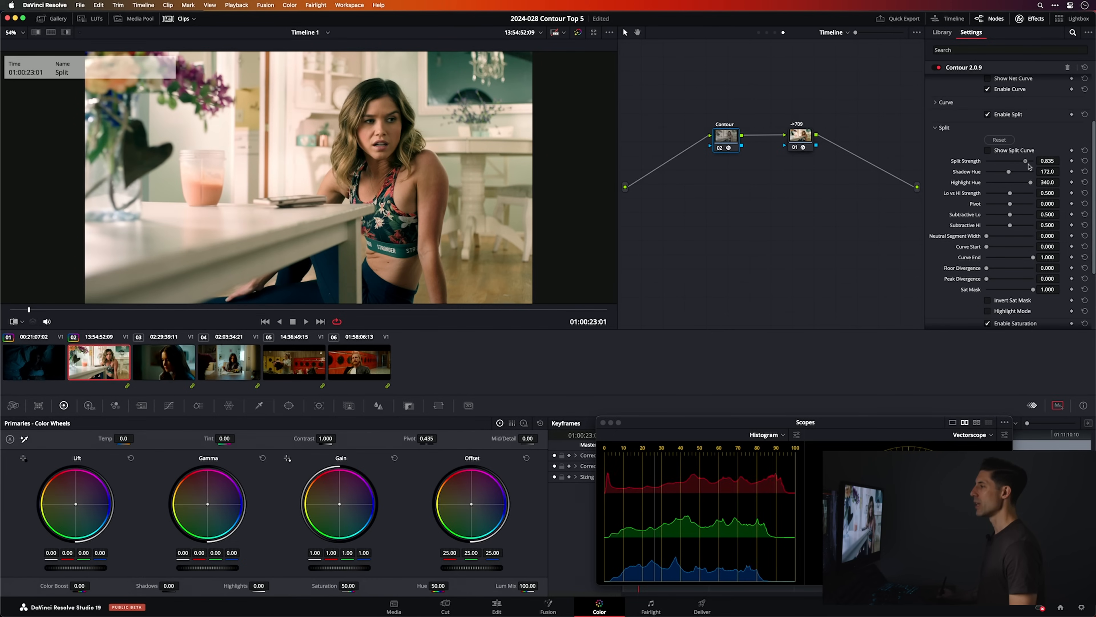
{"action": "left_click", "coordinate": [988, 114]}
{"action": "left_click", "coordinate": [1011, 116]}
{"action": "left_click", "coordinate": [1011, 117]}
{"action": "left_click", "coordinate": [1012, 117]}
{"action": "key", "text": "super+w"}
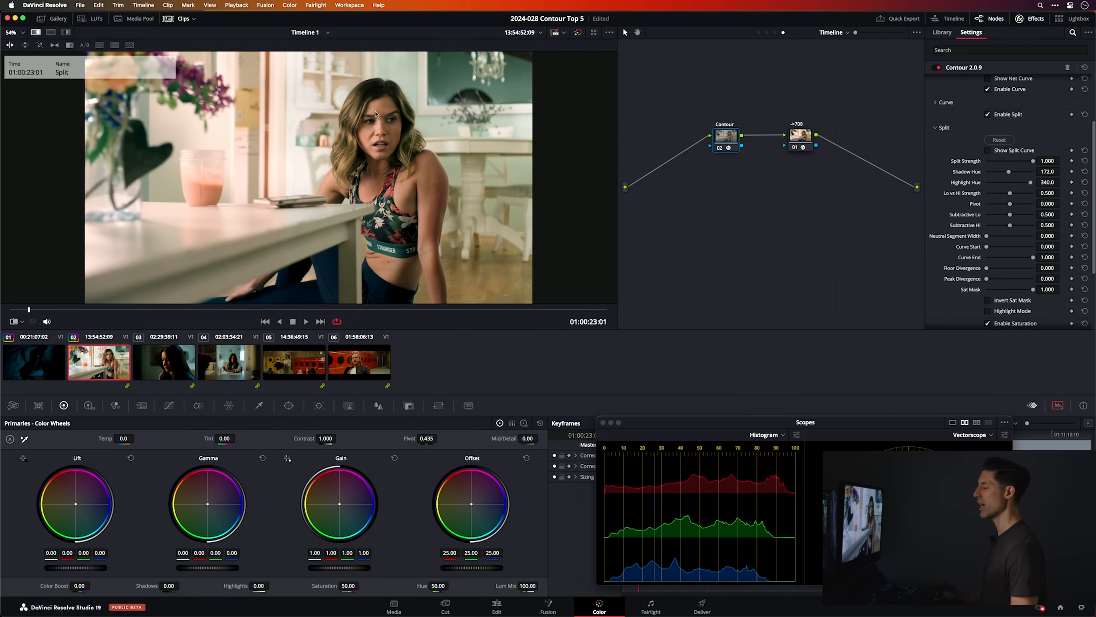
{"action": "left_click", "coordinate": [1007, 116]}
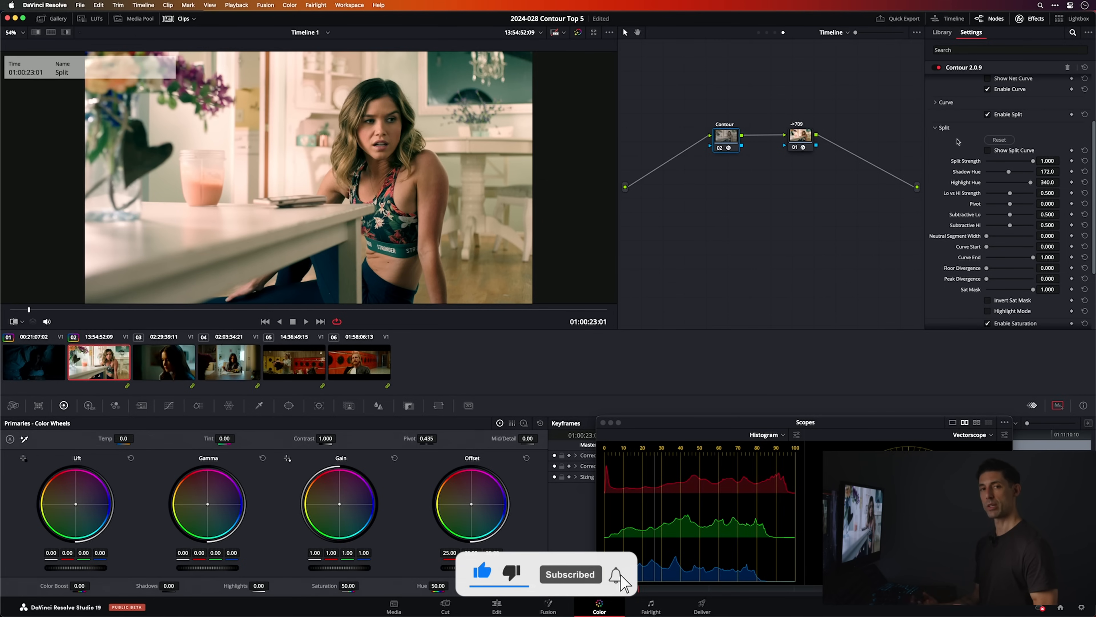
- Lower Split Strength to 0.605 on the third clip and leave the Saturation section expanded with Split collapsed
{"action": "left_click_drag", "start_coordinate": [1033, 161], "coordinate": [1021, 161]}
{"action": "left_click", "coordinate": [944, 128]}
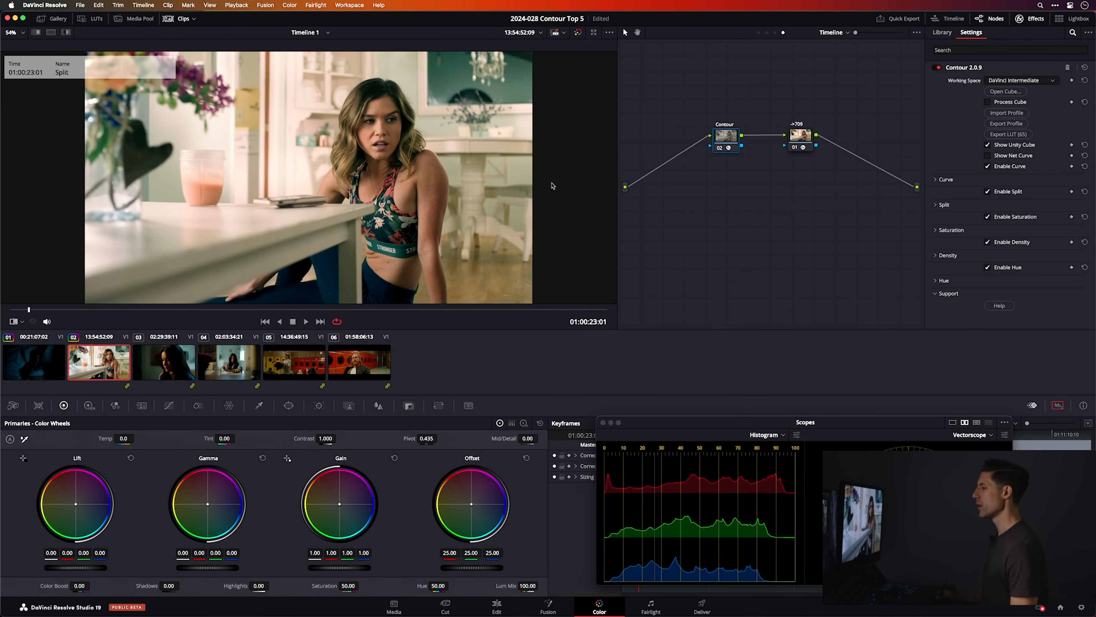
{"action": "left_click", "coordinate": [180, 366]}
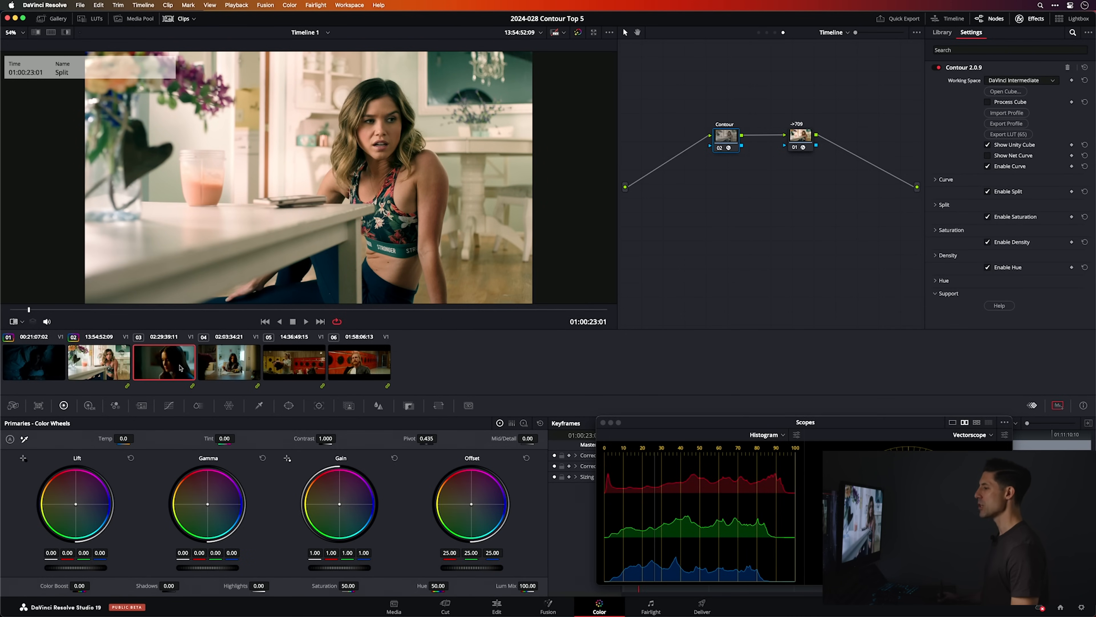
{"action": "left_click", "coordinate": [943, 204]}
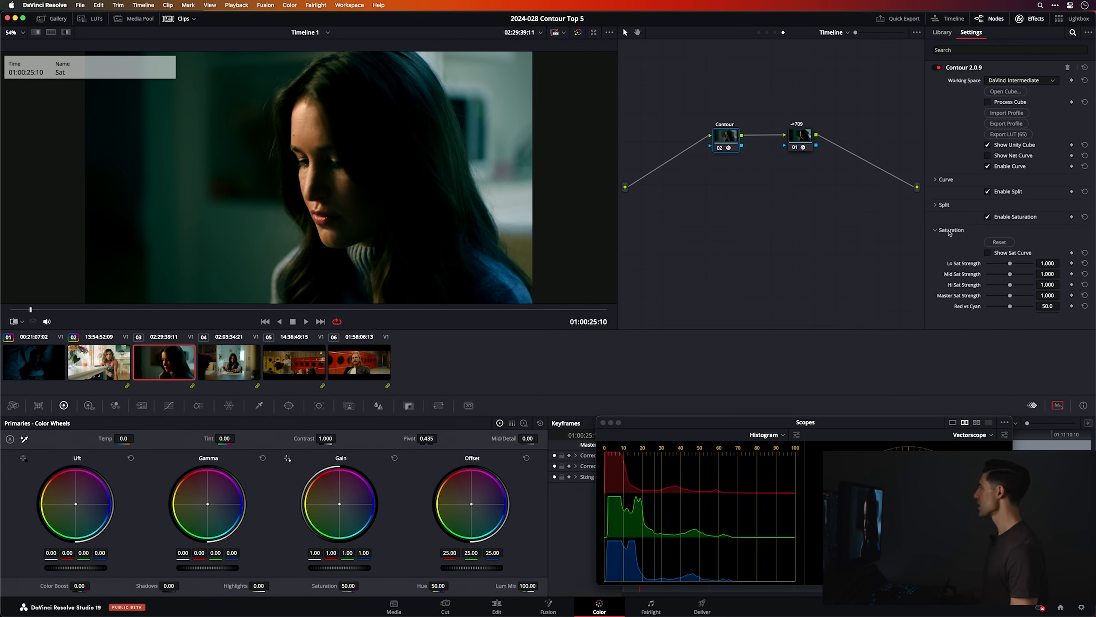
{"action": "scroll", "coordinate": [993, 216], "scroll_direction": "down", "scroll_amount": 2}
{"action": "left_click_drag", "start_coordinate": [1021, 151], "coordinate": [1017, 156]}
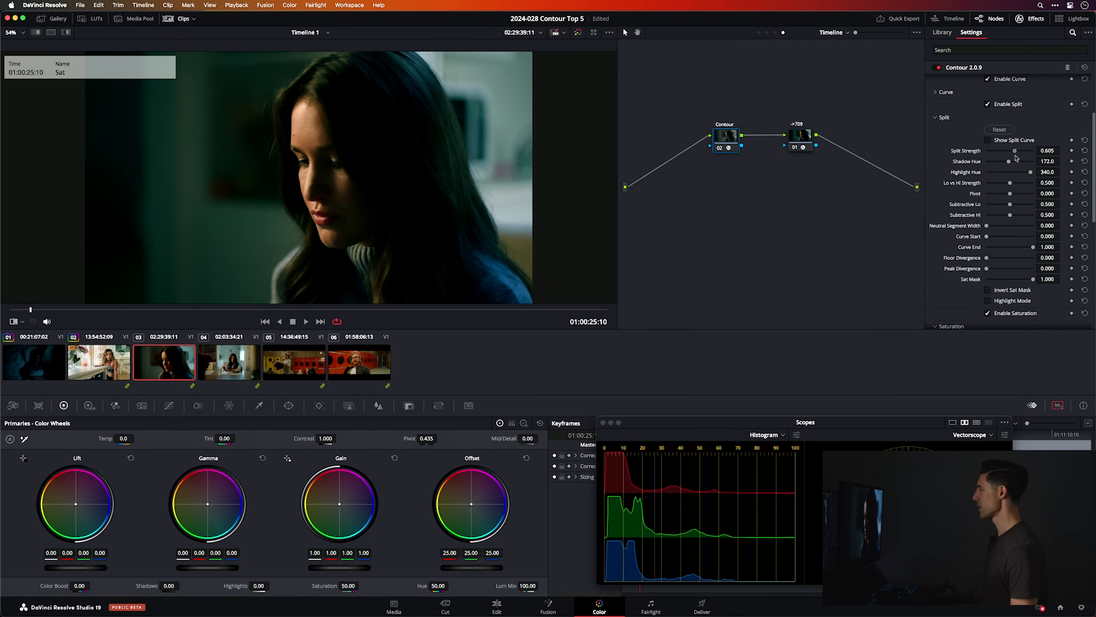
{"action": "left_click", "coordinate": [939, 118]}
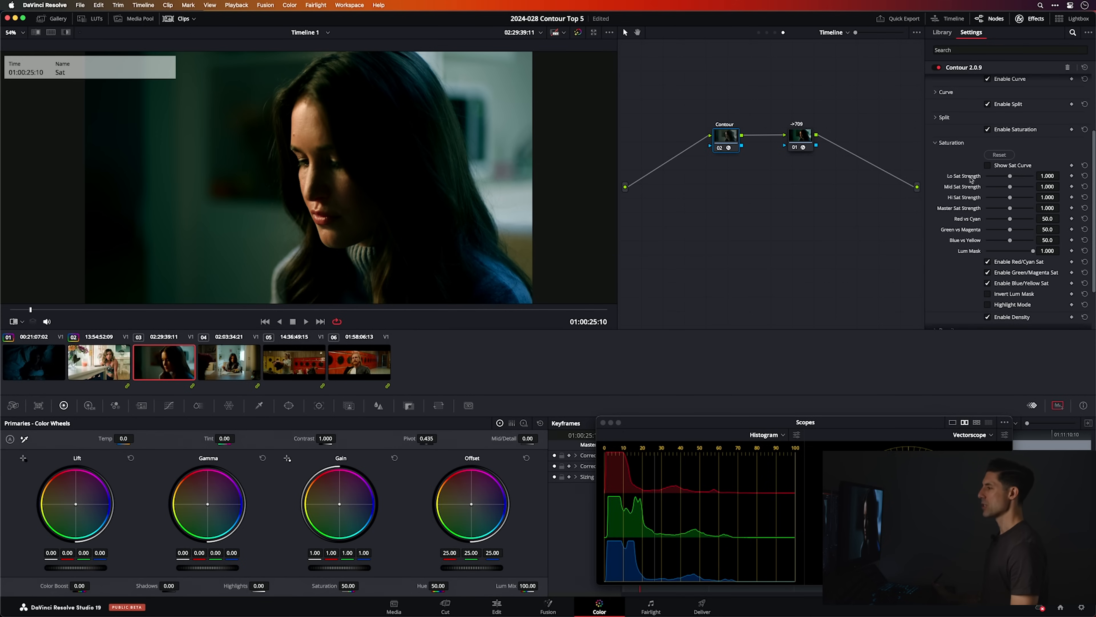
- Raise Lo Sat Strength to 1.413 and Master Sat Strength to 1.596 in the Saturation section
{"action": "mouse_move", "coordinate": [971, 180]}
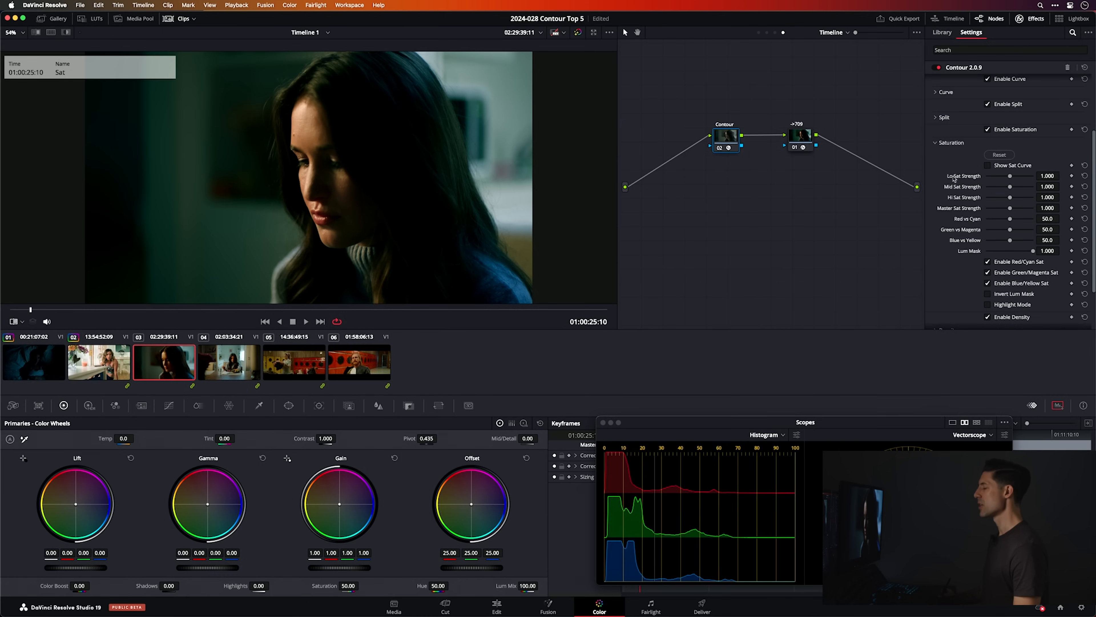
{"action": "mouse_move", "coordinate": [952, 202]}
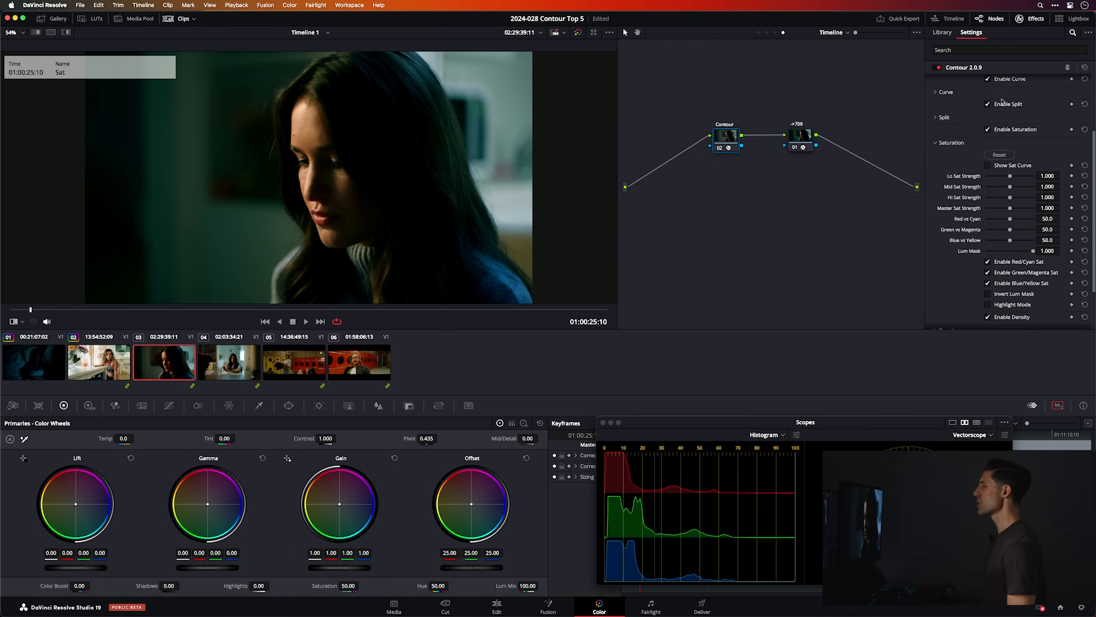
{"action": "left_click_drag", "start_coordinate": [1011, 177], "coordinate": [1023, 210]}
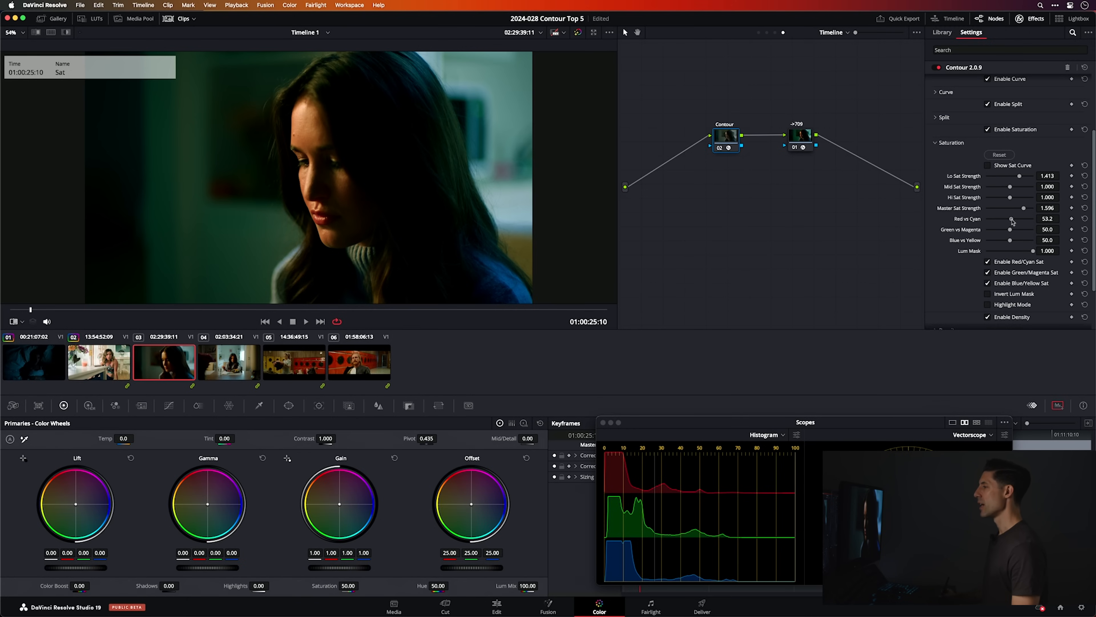
- Set Red vs Cyan to 100.0, checking the skin up close, and set Blue vs Yellow to 0.0
{"action": "left_click_drag", "start_coordinate": [1033, 219], "coordinate": [999, 219]}
{"action": "left_click_drag", "start_coordinate": [1011, 223], "coordinate": [1049, 229]}
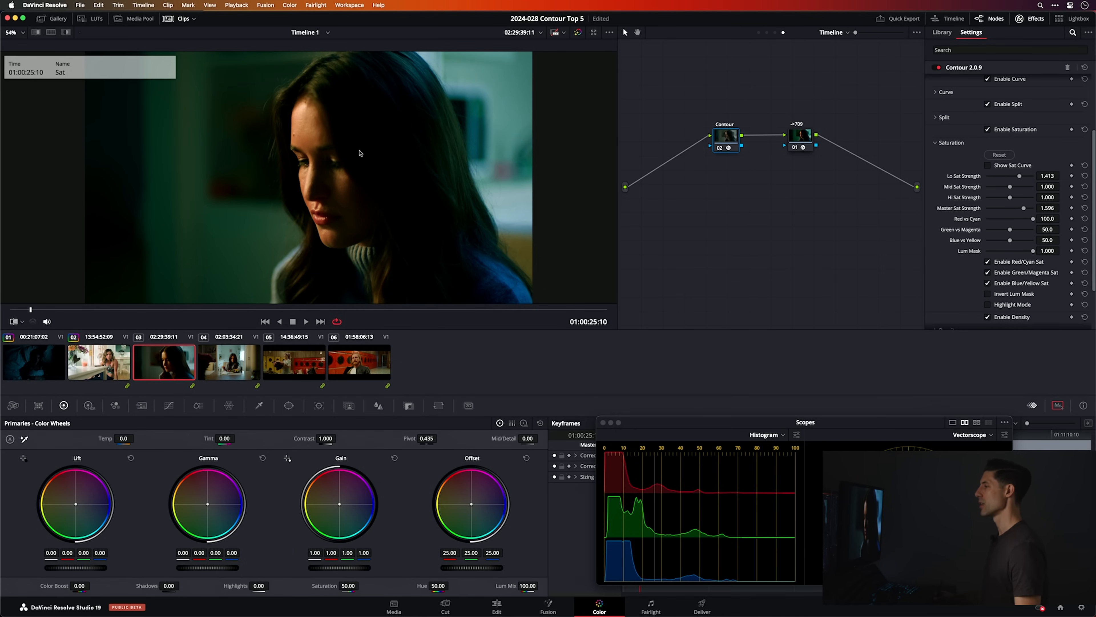
{"action": "scroll", "coordinate": [361, 152], "scroll_direction": "up", "scroll_amount": 8}
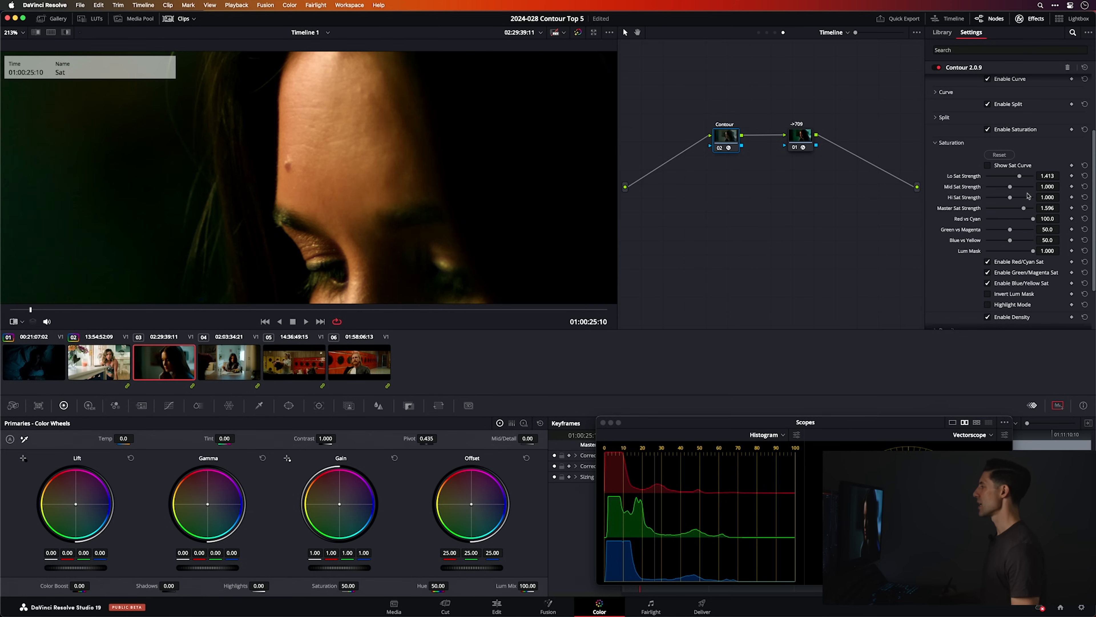
{"action": "mouse_move", "coordinate": [1034, 219]}
{"action": "left_mouse_down"}
{"action": "mouse_move", "coordinate": [1015, 220]}
{"action": "mouse_move", "coordinate": [1049, 221]}
{"action": "mouse_move", "coordinate": [1000, 221]}
{"action": "mouse_move", "coordinate": [1049, 222]}
{"action": "mouse_move", "coordinate": [987, 223]}
{"action": "mouse_move", "coordinate": [1060, 225]}
{"action": "mouse_move", "coordinate": [1034, 219]}
{"action": "left_mouse_up"}
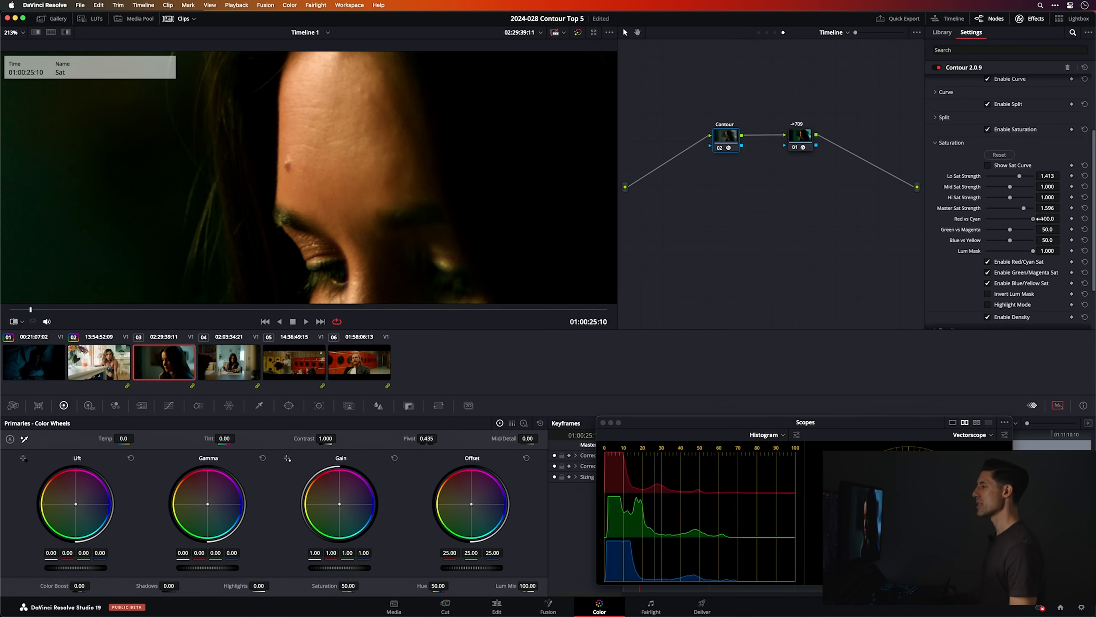
{"action": "key", "text": "shift+z"}
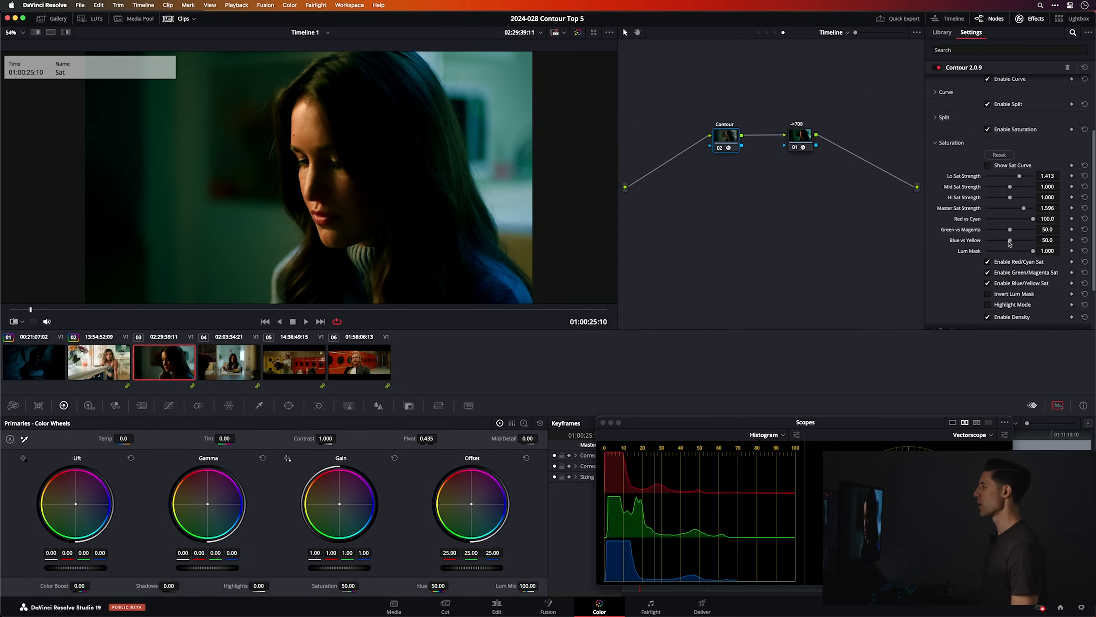
{"action": "left_click_drag", "start_coordinate": [1010, 241], "coordinate": [997, 241]}
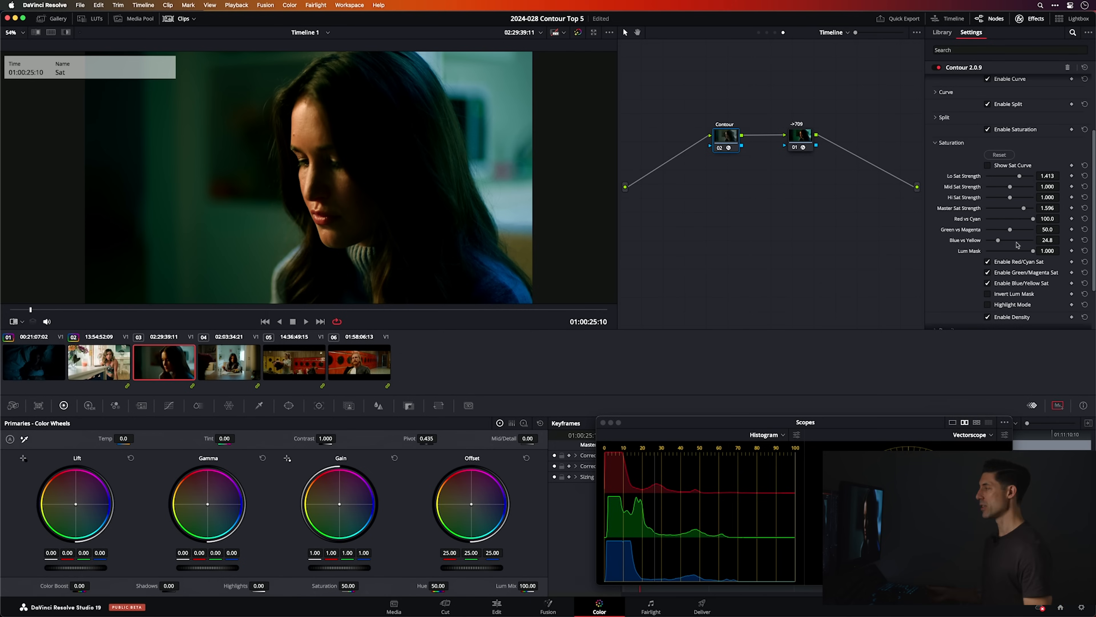
{"action": "double_click", "coordinate": [970, 244]}
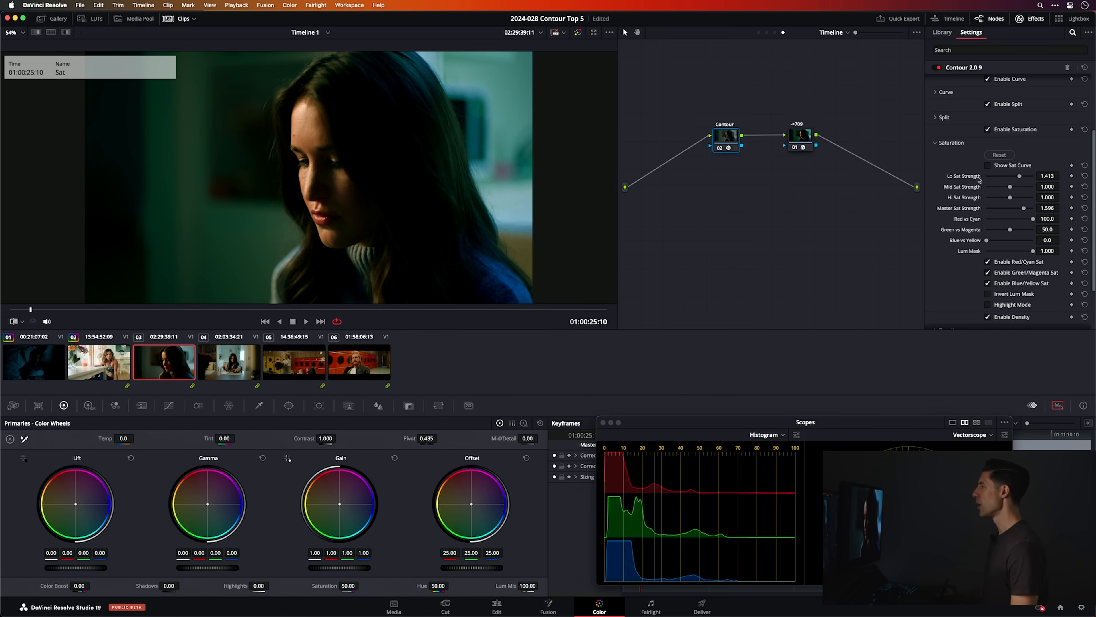
- Toggle the Saturation module repeatedly to compare the third clip with and without it, leaving it enabled
{"action": "left_click", "coordinate": [1011, 131]}
{"action": "left_click", "coordinate": [1011, 130]}
{"action": "left_click", "coordinate": [1011, 131]}
{"action": "left_click", "coordinate": [1011, 131]}
{"action": "left_click", "coordinate": [1011, 131]}
{"action": "left_click", "coordinate": [1011, 130]}
{"action": "left_click", "coordinate": [1011, 131]}
{"action": "left_click", "coordinate": [1011, 131]}
{"action": "left_click", "coordinate": [1015, 131]}
{"action": "left_click", "coordinate": [1015, 131]}
{"action": "left_click", "coordinate": [1016, 131]}
{"action": "left_click", "coordinate": [1015, 131]}
{"action": "left_click", "coordinate": [1016, 131]}
{"action": "left_click", "coordinate": [1015, 131]}
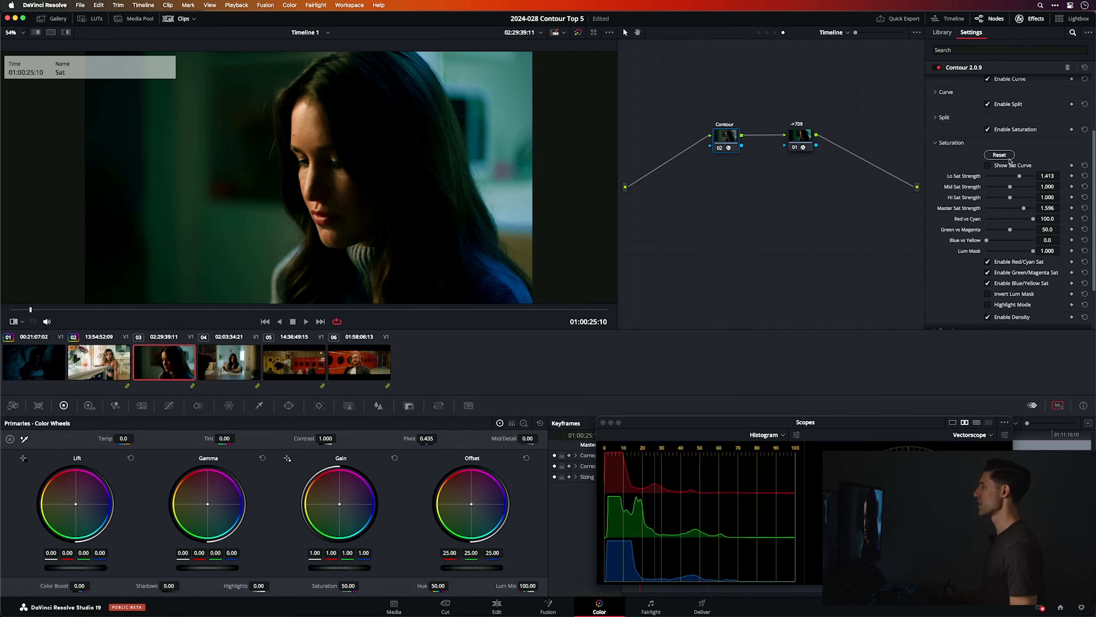
- Lower Master Sat Strength to 1.413, switch to the fourth clip, and collapse the Saturation section
{"action": "left_click_drag", "start_coordinate": [1020, 176], "coordinate": [1020, 208]}
{"action": "left_click", "coordinate": [237, 358]}
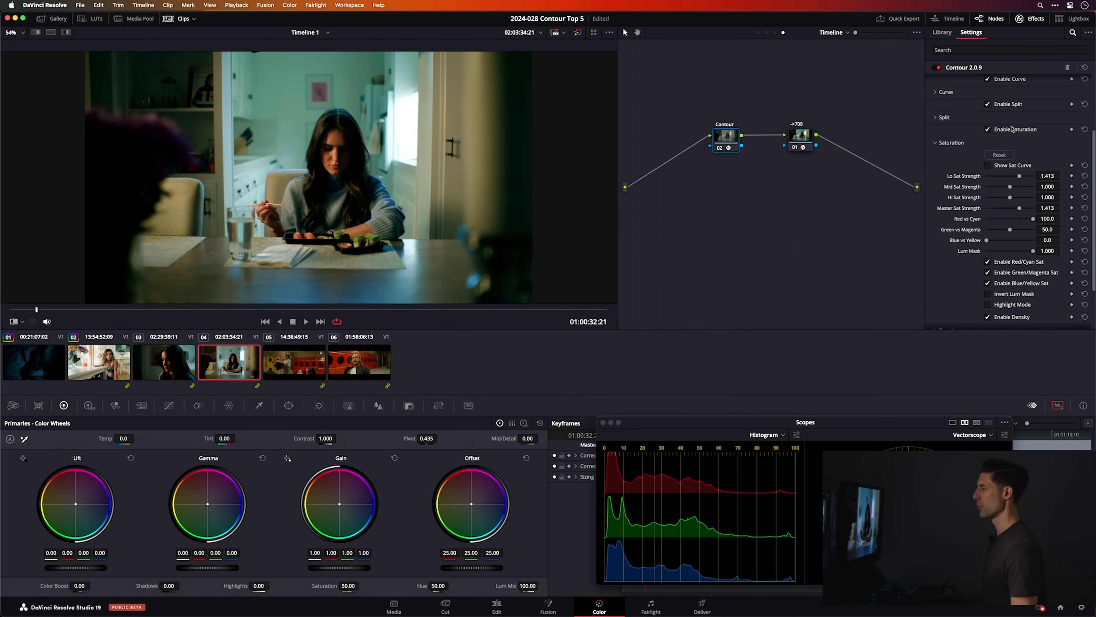
{"action": "left_click", "coordinate": [953, 143]}
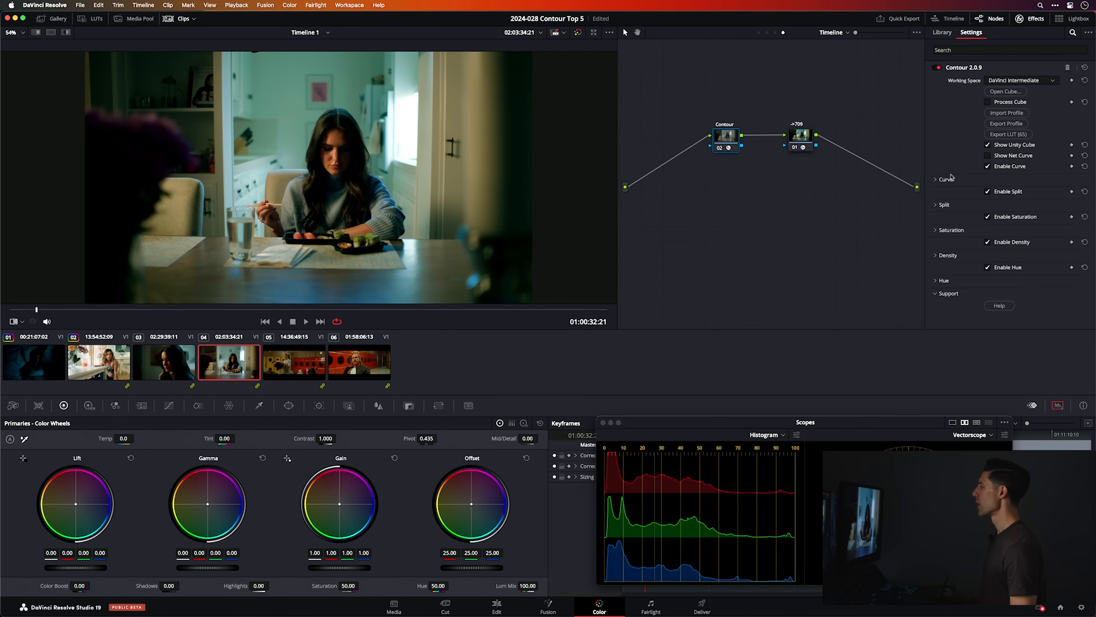
- Expand the Density section, and on the fifth clip add a serial node before the Contour node
{"action": "left_click", "coordinate": [948, 257]}
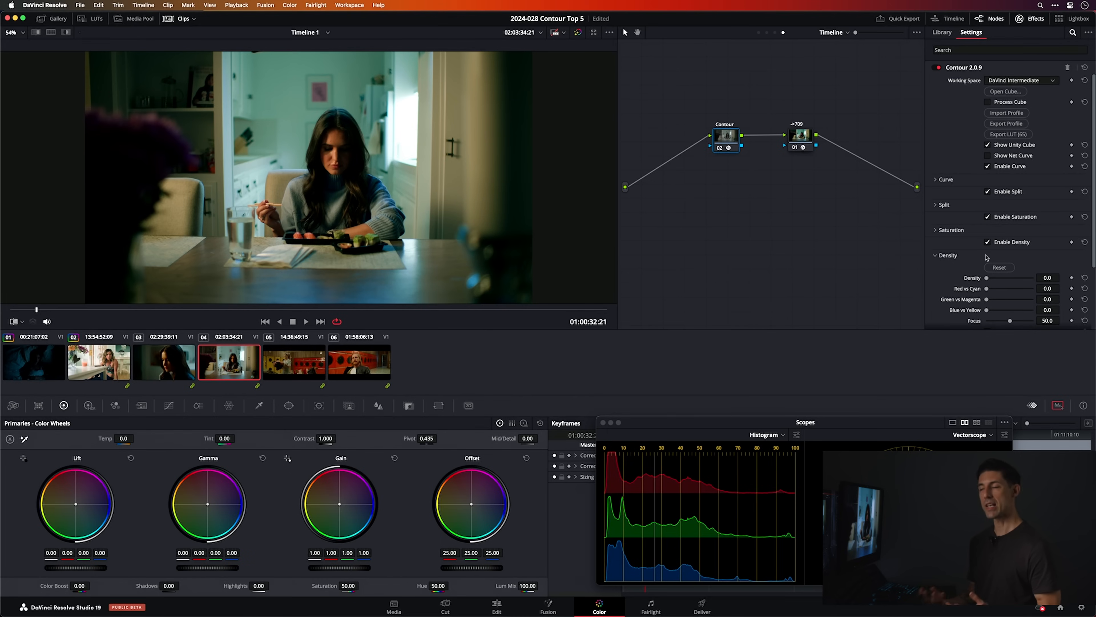
{"action": "left_click", "coordinate": [290, 364]}
{"action": "left_click_drag", "start_coordinate": [725, 138], "coordinate": [725, 139]}
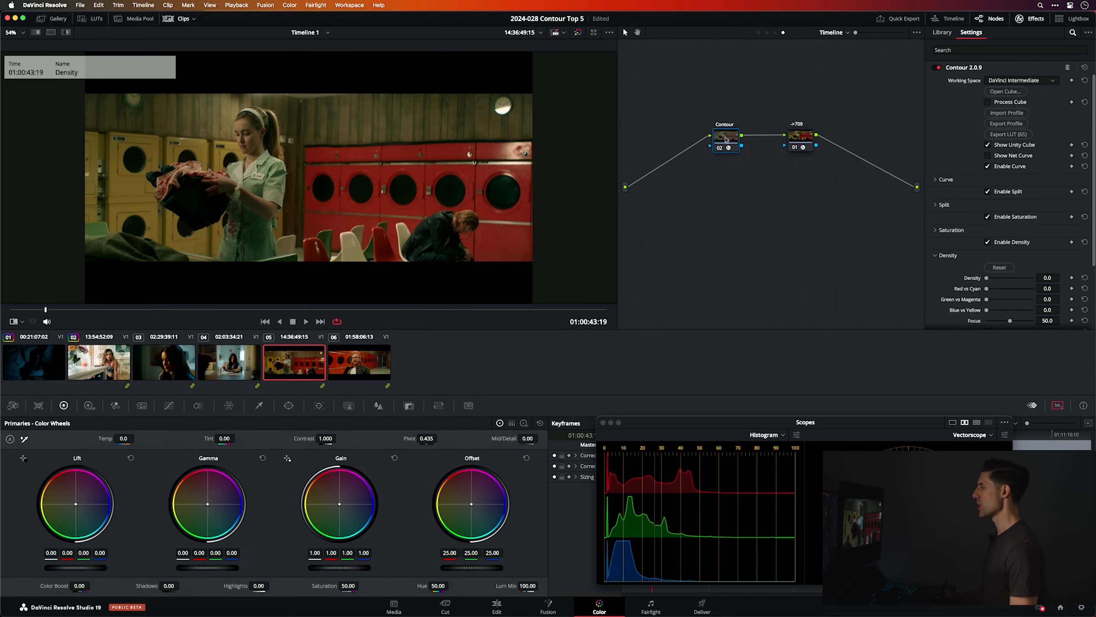
{"action": "key", "text": "shift+s"}
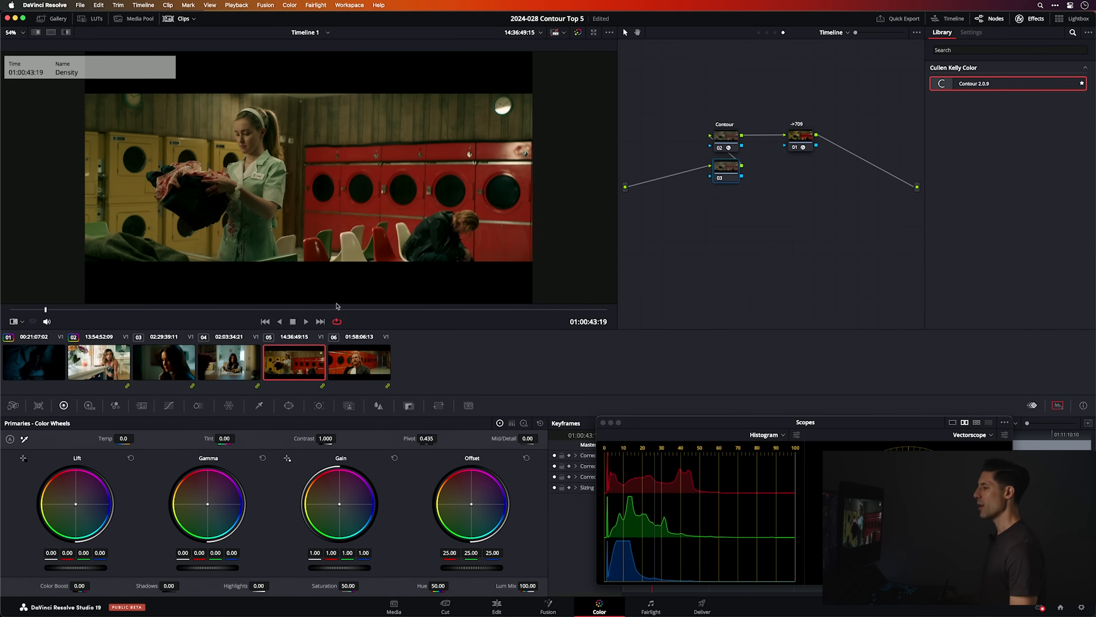
- Lower the high-saturation end of the new node's Sat Vs Lum curve to about 0.03 Lum and inspect the image up close
{"action": "left_click", "coordinate": [168, 405]}
{"action": "left_click", "coordinate": [492, 423]}
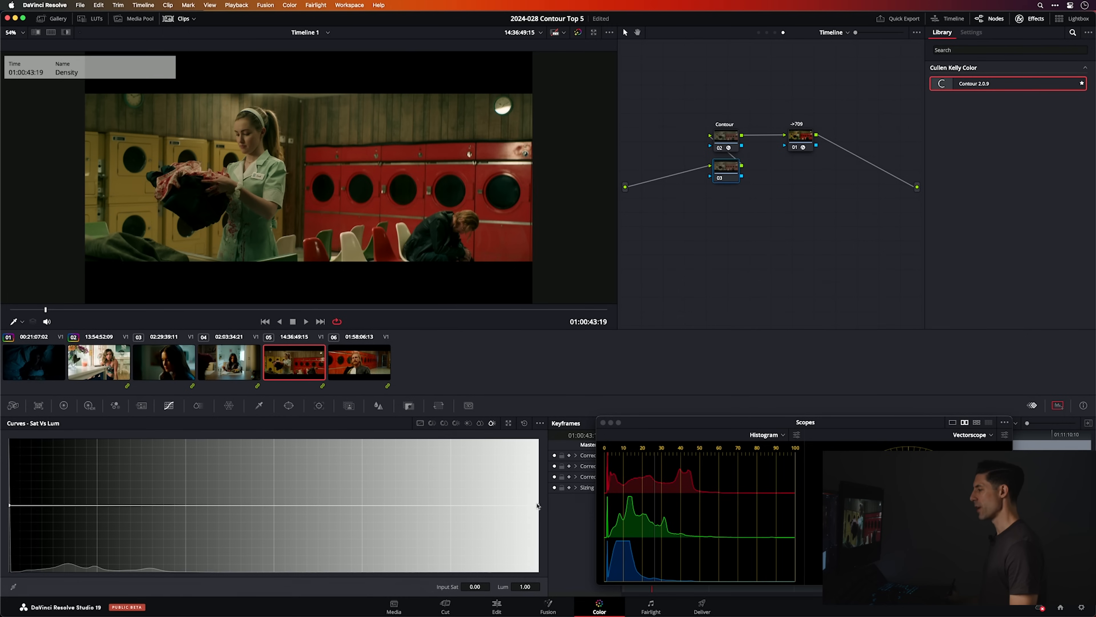
{"action": "left_click_drag", "start_coordinate": [539, 507], "coordinate": [538, 570]}
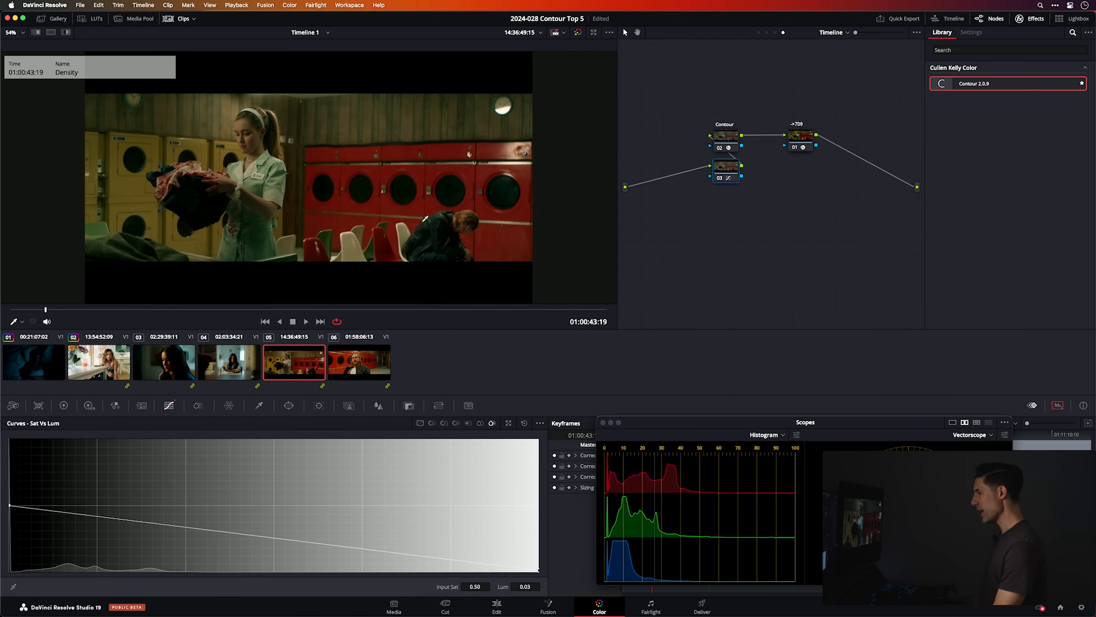
{"action": "scroll", "coordinate": [412, 167], "scroll_direction": "up", "scroll_amount": 3}
{"action": "scroll", "coordinate": [370, 161], "scroll_direction": "down", "scroll_amount": 1}
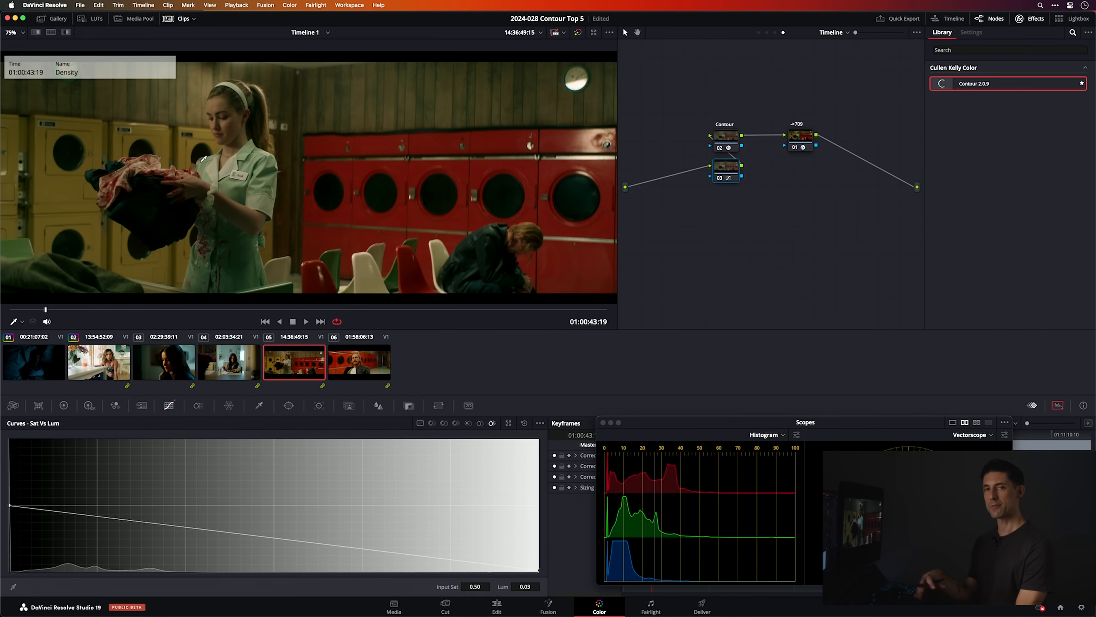
{"action": "scroll", "coordinate": [382, 173], "scroll_direction": "up", "scroll_amount": 1}
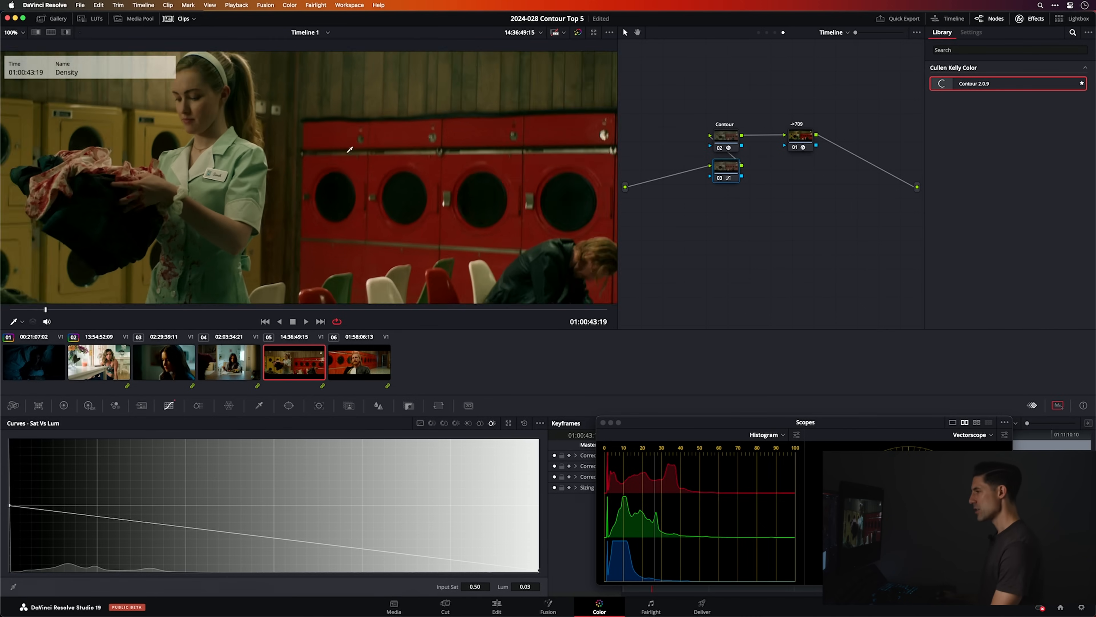
{"action": "scroll", "coordinate": [382, 172], "scroll_direction": "up", "scroll_amount": 2}
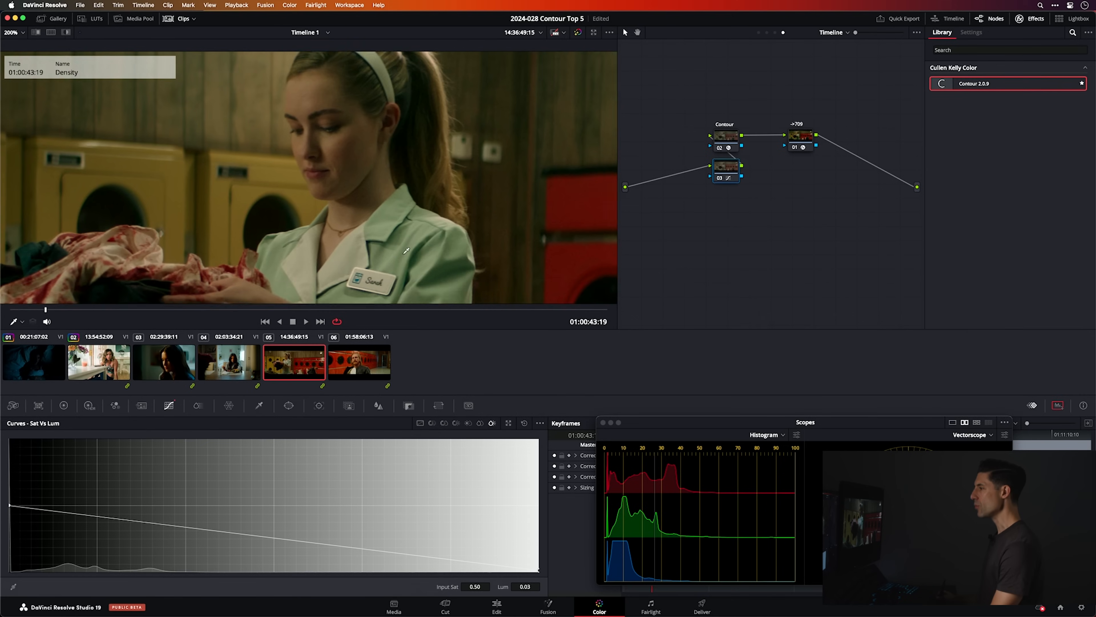
- Toggle the Sat Vs Lum curve node to compare the woman's close-up with and without the adjustment
{"action": "scroll", "coordinate": [406, 251], "scroll_direction": "up", "scroll_amount": 1}
{"action": "key", "text": "super+d"}
{"action": "key", "text": "super+d"}
{"action": "key", "text": "super+d"}
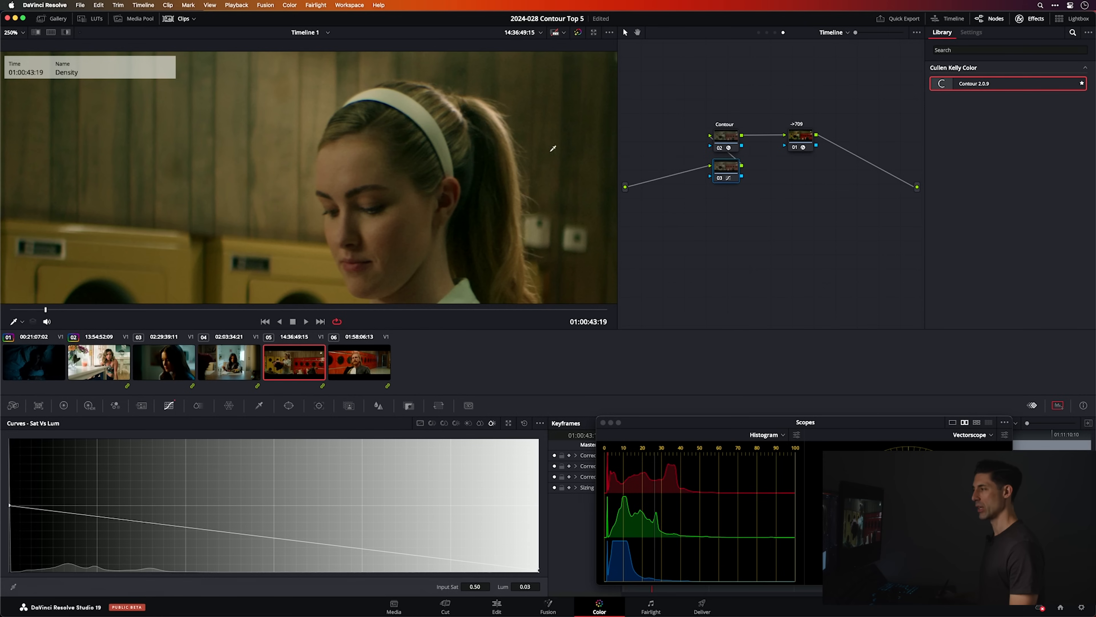
- Replace the Sat Vs Lum node with an unadjusted serial node before the Contour node and open the ColorSlice controls
{"action": "left_click_drag", "start_coordinate": [727, 172], "coordinate": [711, 172]}
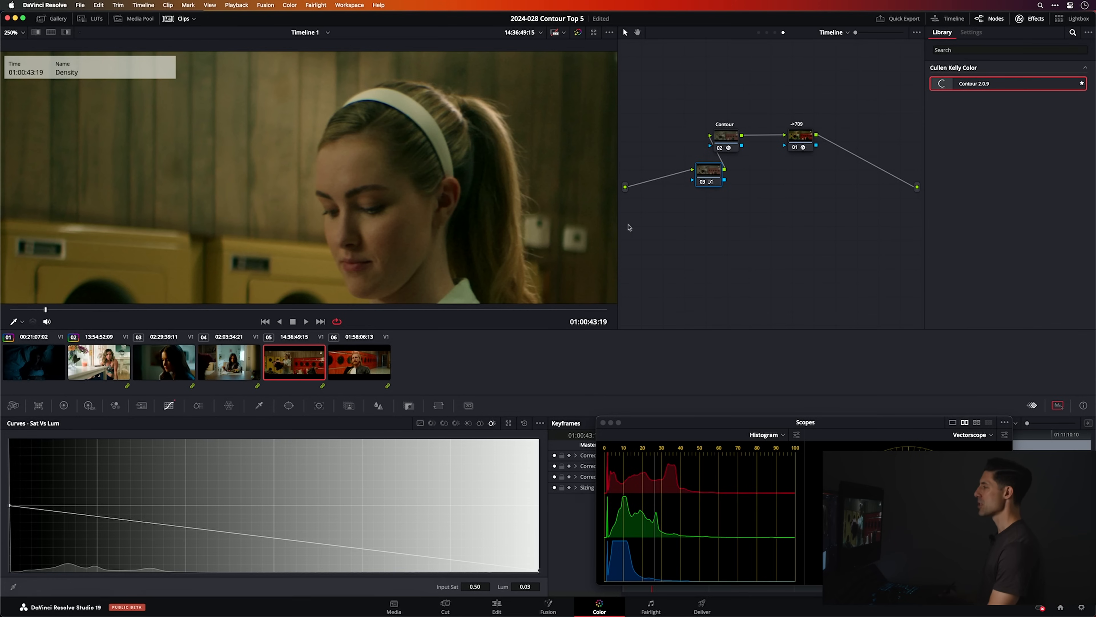
{"action": "key", "text": "Delete"}
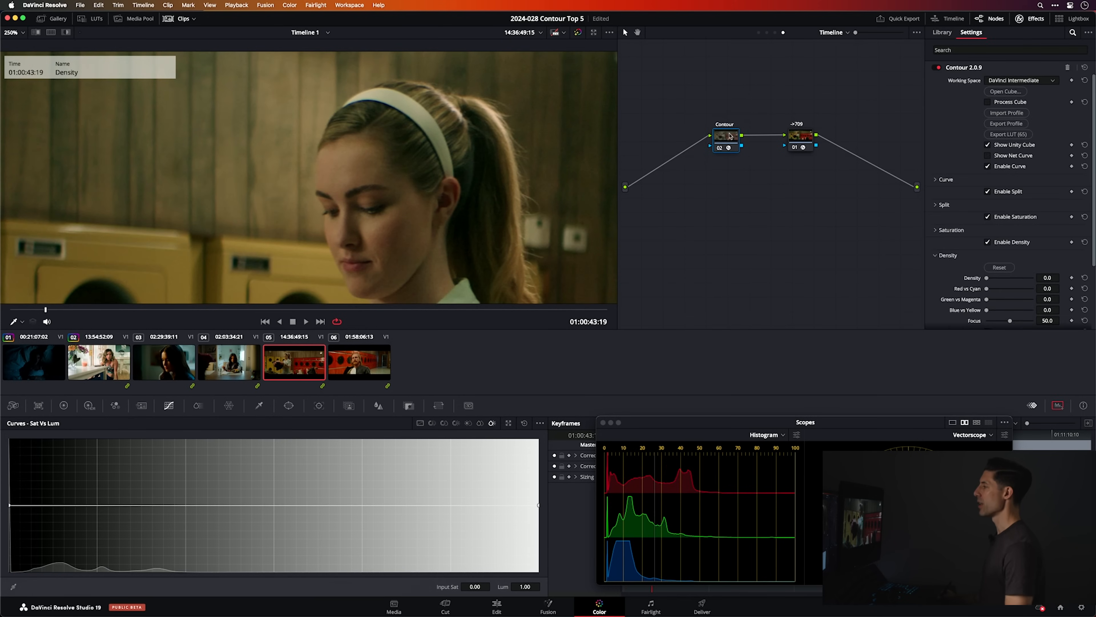
{"action": "key", "text": "super+z"}
{"action": "scroll", "coordinate": [302, 179], "scroll_direction": "down", "scroll_amount": 10}
{"action": "scroll", "coordinate": [302, 179], "scroll_direction": "right", "scroll_amount": 10}
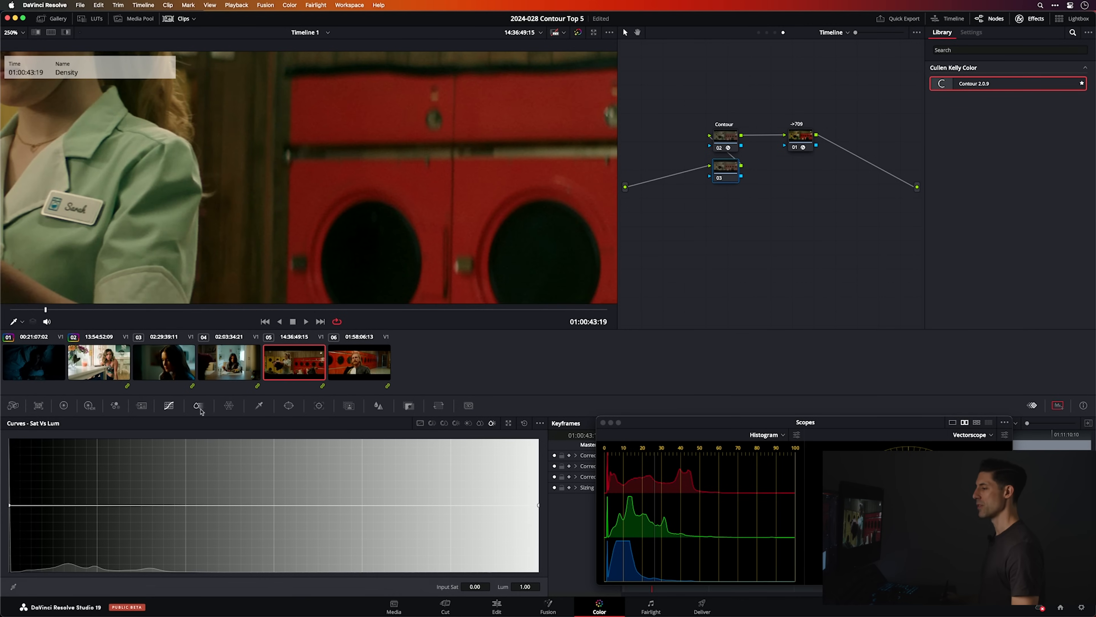
{"action": "left_click", "coordinate": [199, 407]}
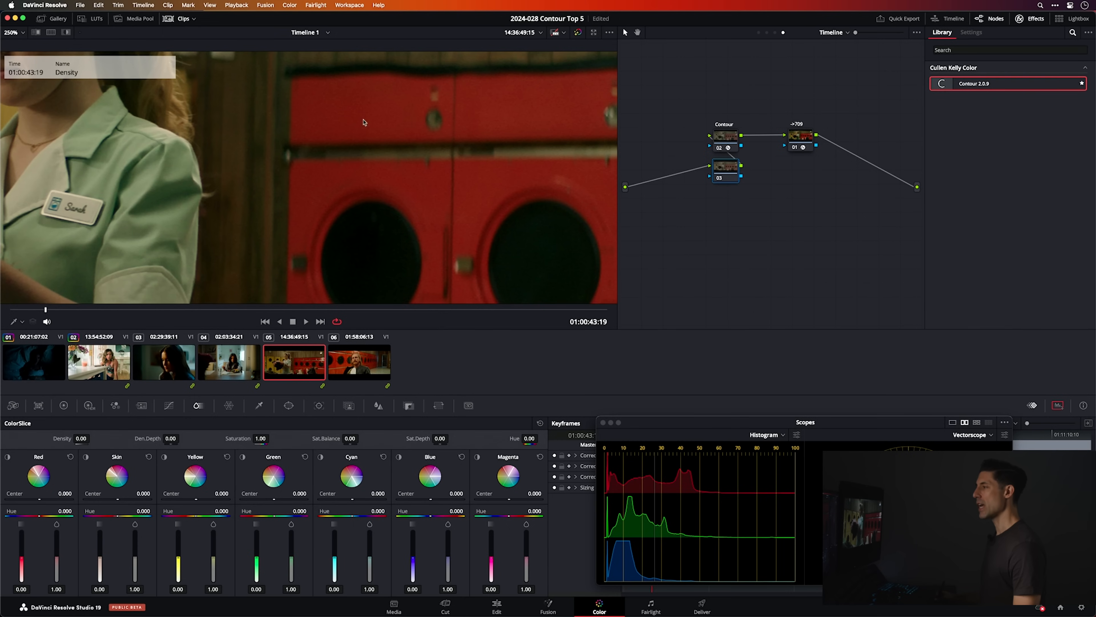
- Raise the Red density in ColorSlice to 0.74 on the new node and fit the whole frame in the viewer
{"action": "key", "text": "super+s"}
{"action": "left_click_drag", "start_coordinate": [22, 563], "coordinate": [22, 541]}
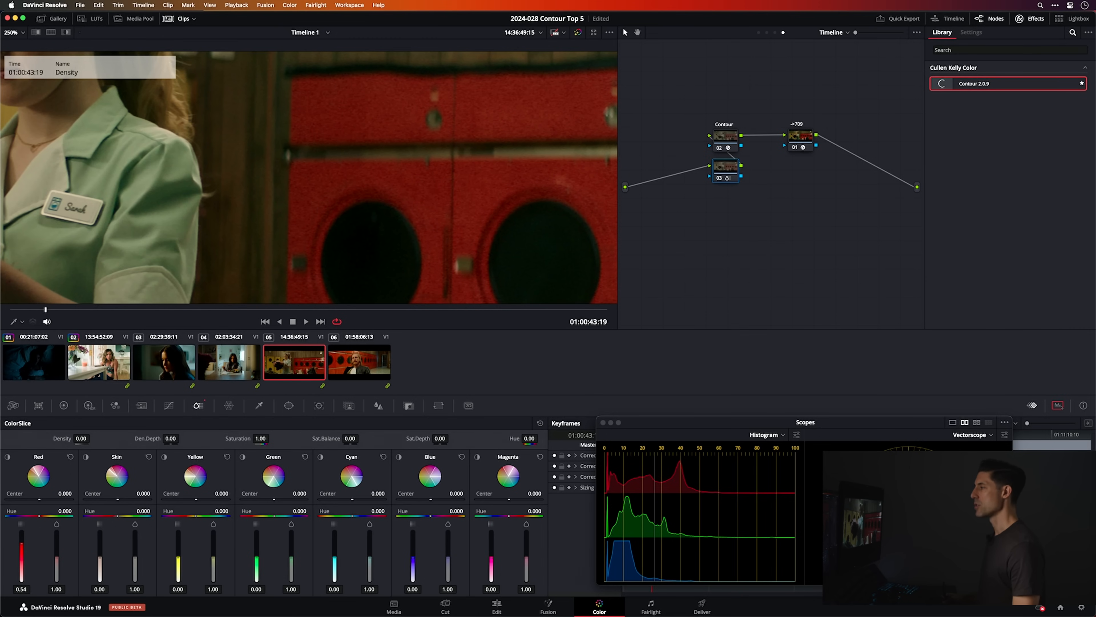
{"action": "key", "text": "shift+z"}
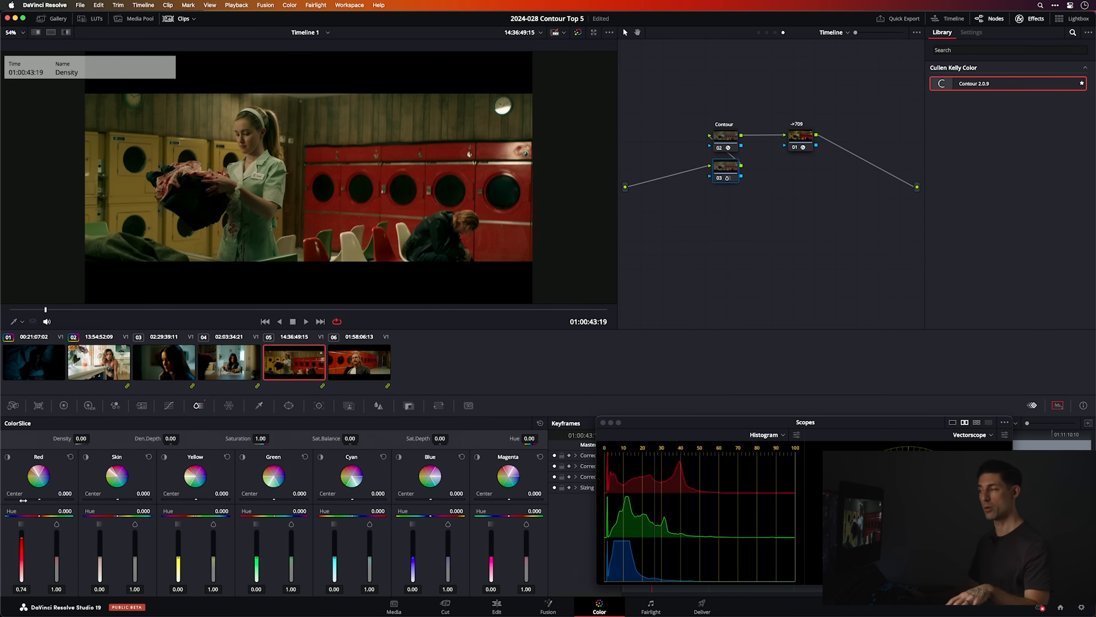
- Toggle the ColorSlice node over the red washing machines and play the clip to examine the texture and edges closely
{"action": "scroll", "coordinate": [397, 129], "scroll_direction": "up", "scroll_amount": 10}
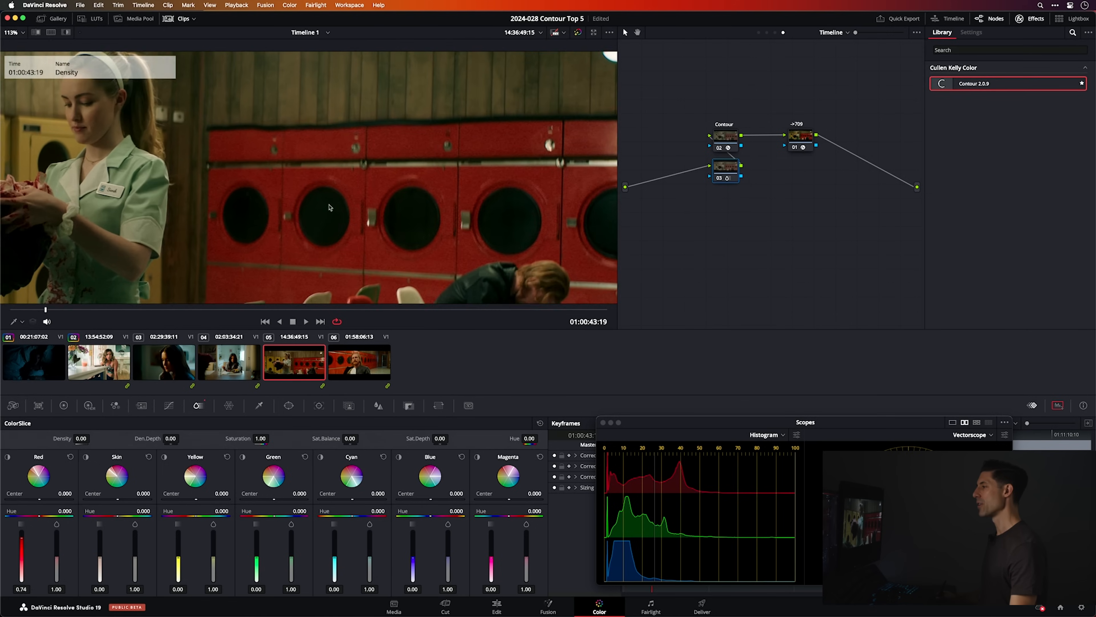
{"action": "left_click_drag", "start_coordinate": [332, 206], "coordinate": [304, 224]}
{"action": "key", "text": "super+d"}
{"action": "key", "text": "super+d"}
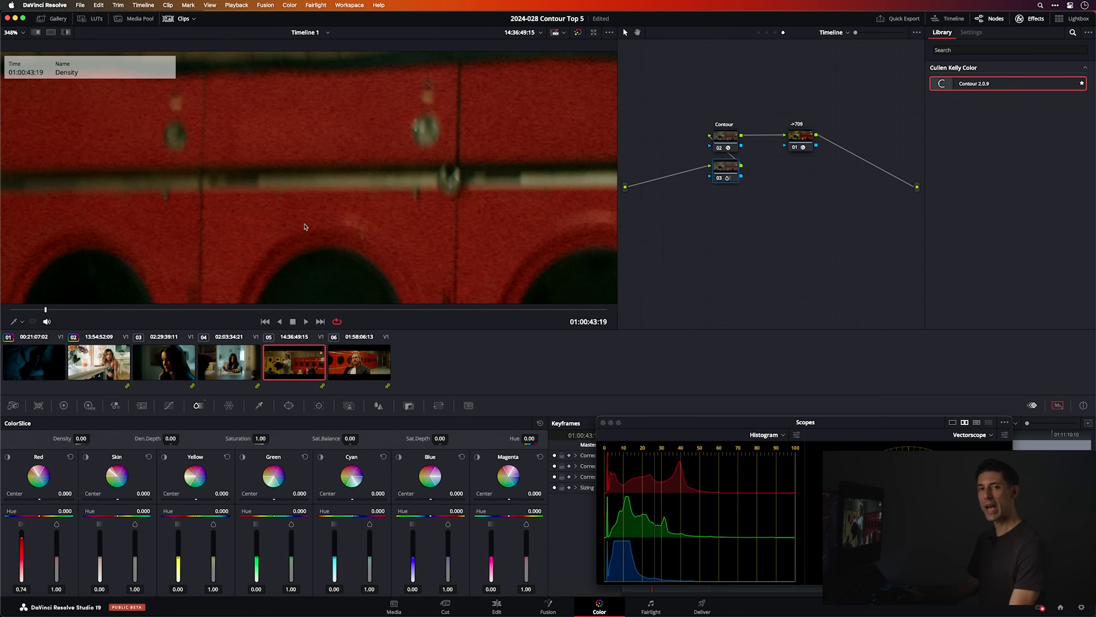
{"action": "key", "text": "super+d"}
{"action": "key", "text": "super+d"}
{"action": "key", "text": "space"}
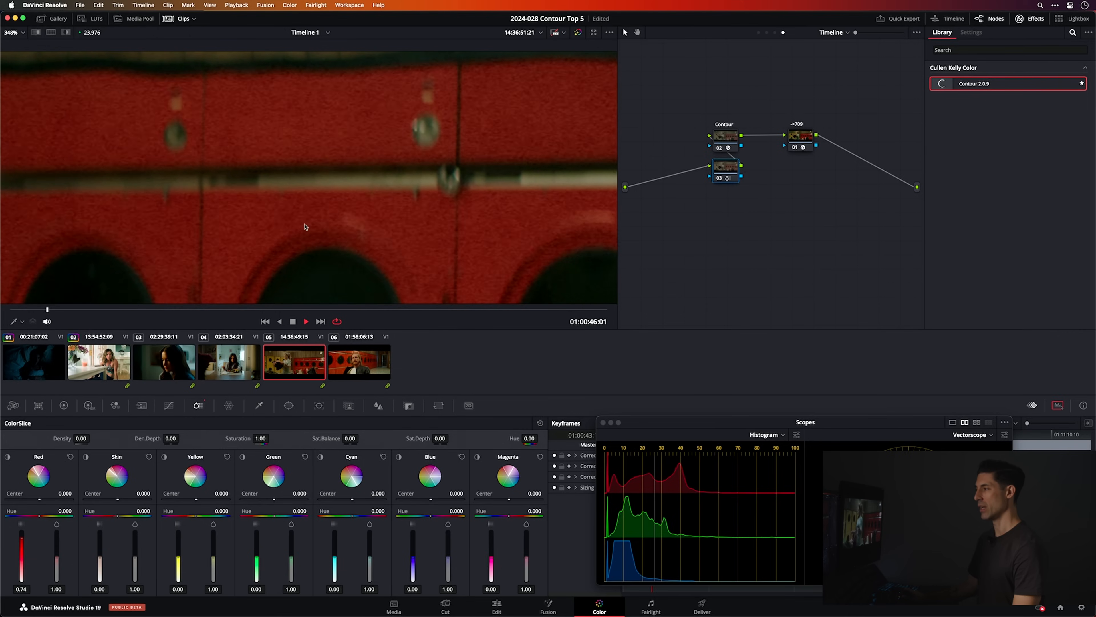
{"action": "key", "text": "space"}
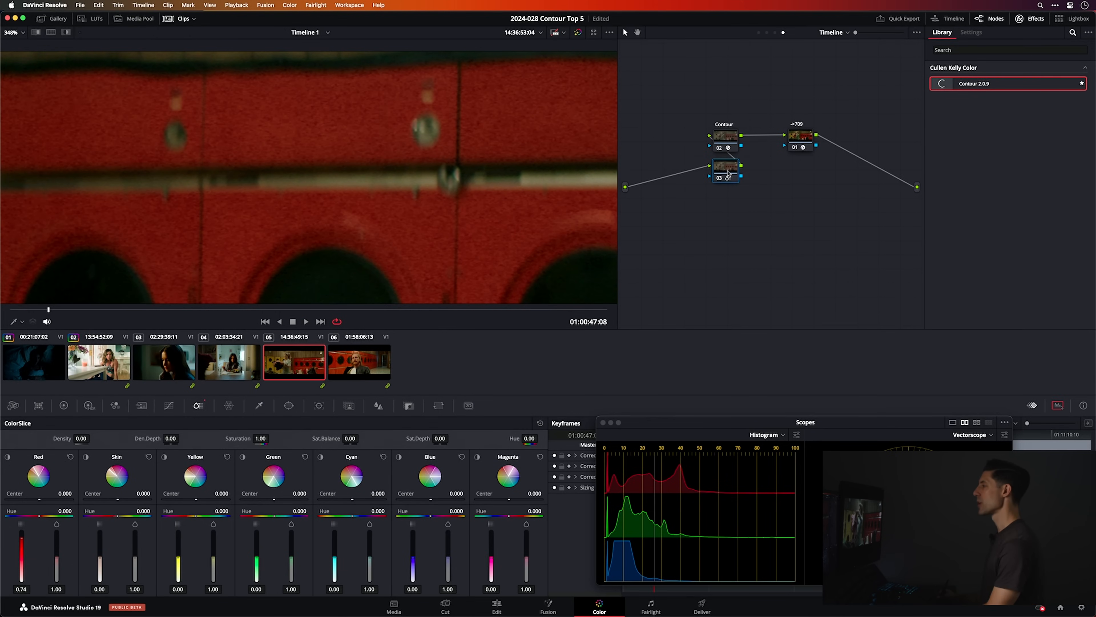
- Delete the ColorSlice node and raise Density on the Contour node to 100.0
{"action": "key", "text": "Delete"}
{"action": "key", "text": "shift+z"}
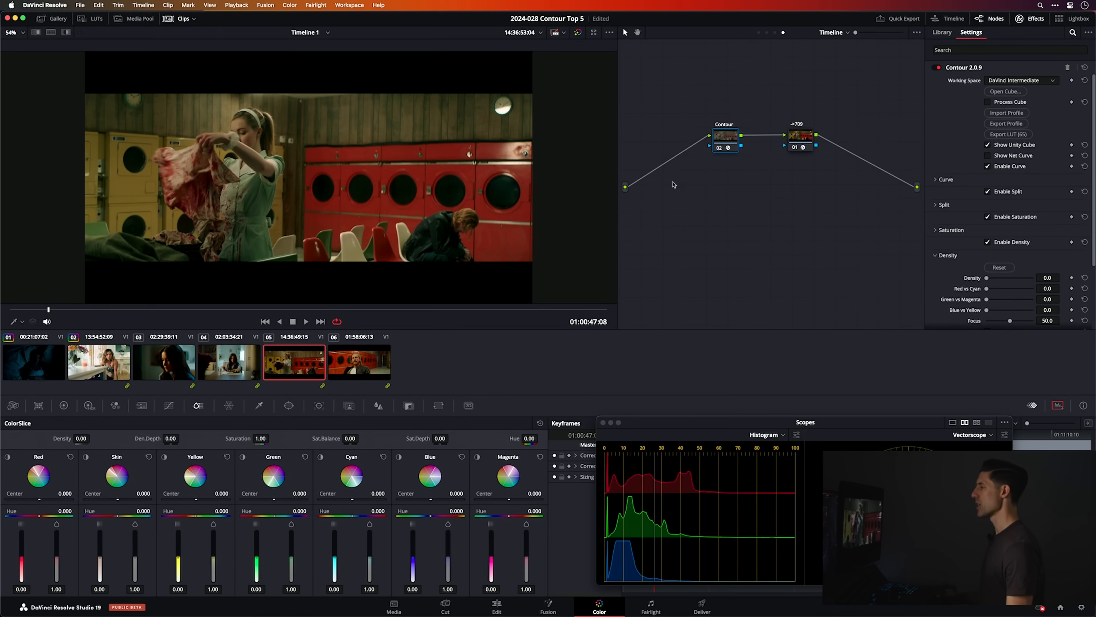
{"action": "scroll", "coordinate": [981, 265], "scroll_direction": "down", "scroll_amount": 2}
{"action": "left_click_drag", "start_coordinate": [987, 253], "coordinate": [1034, 256]}
- Toggle the Contour node repeatedly to compare the red washing machines up close with and without it
{"action": "scroll", "coordinate": [395, 172], "scroll_direction": "up", "scroll_amount": 6}
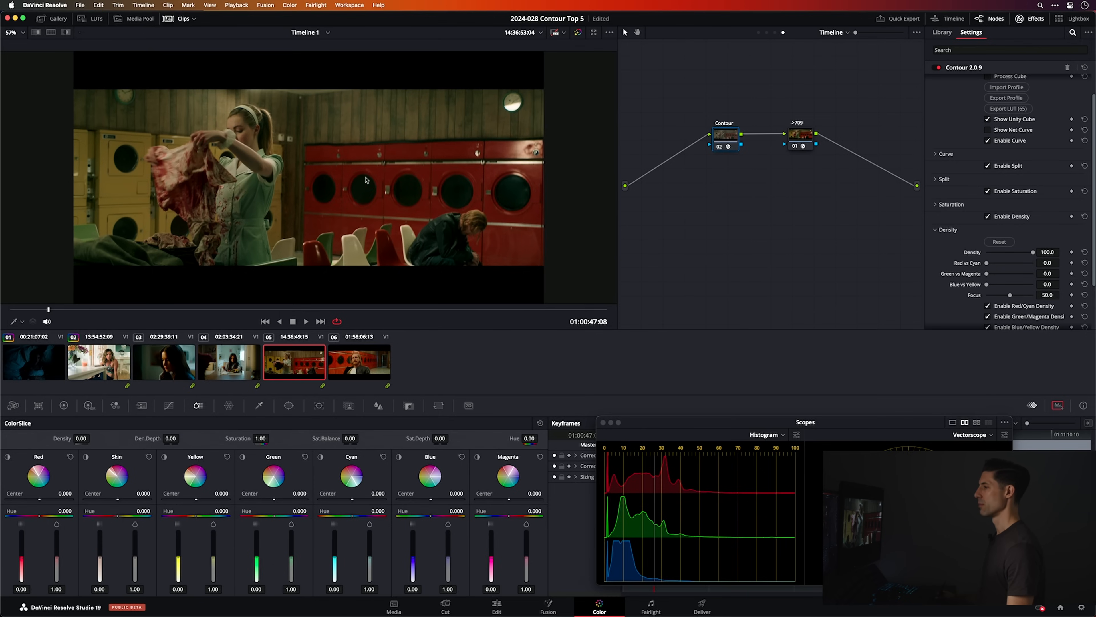
{"action": "left_click_drag", "start_coordinate": [396, 173], "coordinate": [277, 206]}
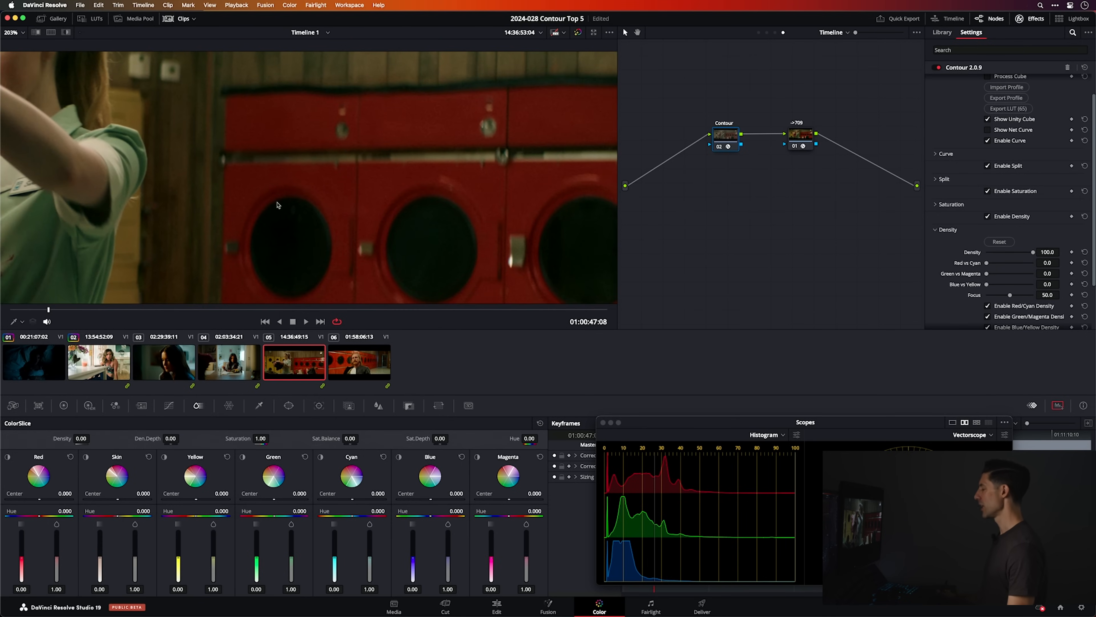
{"action": "key", "text": "super+d"}
{"action": "key", "text": "super+d"}
{"action": "key", "text": "super+d"}
{"action": "key", "text": "super+d"}
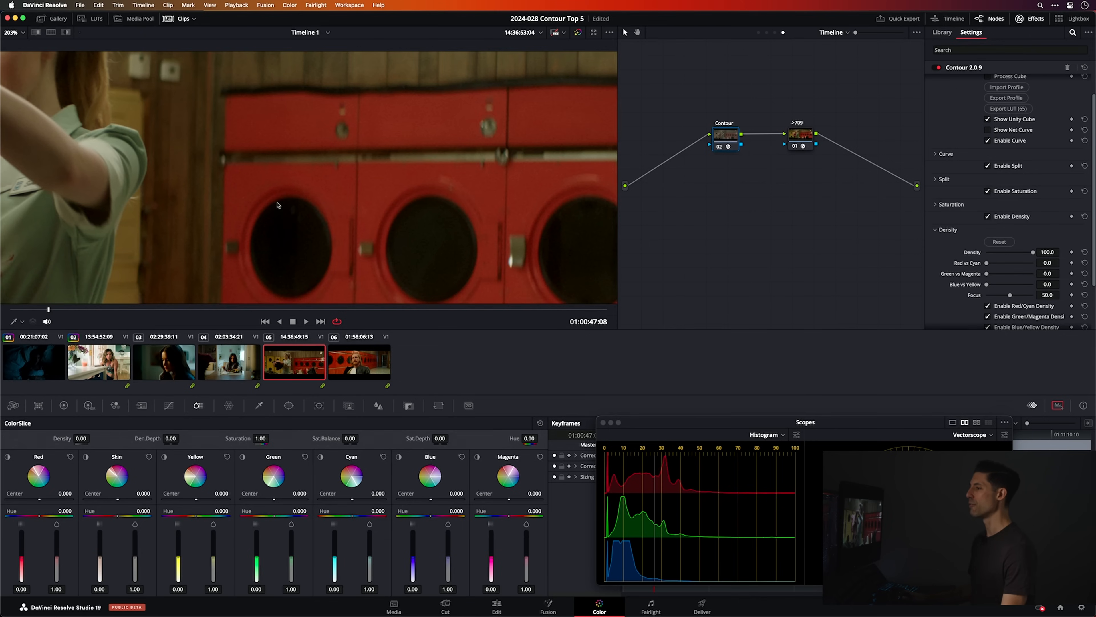
{"action": "key", "text": "super+d"}
{"action": "key", "text": "super+d"}
{"action": "key", "text": "super+d"}
{"action": "key", "text": "super+d"}
{"action": "key", "text": "super+d"}
- Toggle the Contour node over the woman's face and wall to examine its effect on skin and less saturated colors
{"action": "left_click_drag", "start_coordinate": [166, 79], "coordinate": [275, 136]}
{"action": "key", "text": "super+d"}
{"action": "key", "text": "super+d"}
{"action": "key", "text": "super+d"}
{"action": "key", "text": "super+d"}
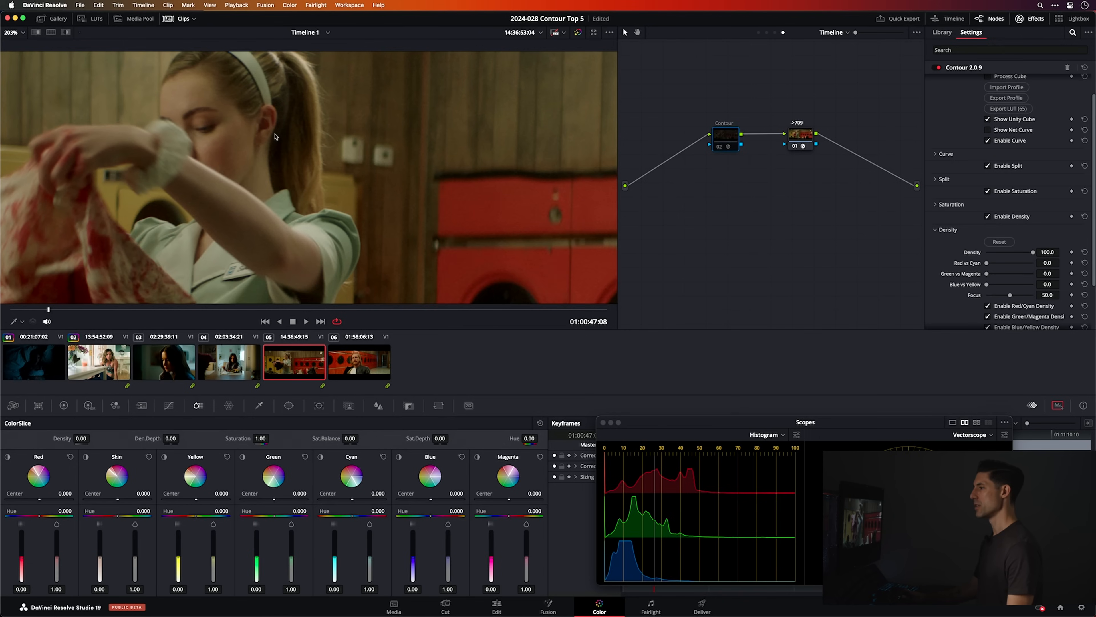
{"action": "left_click_drag", "start_coordinate": [167, 79], "coordinate": [214, 172]}
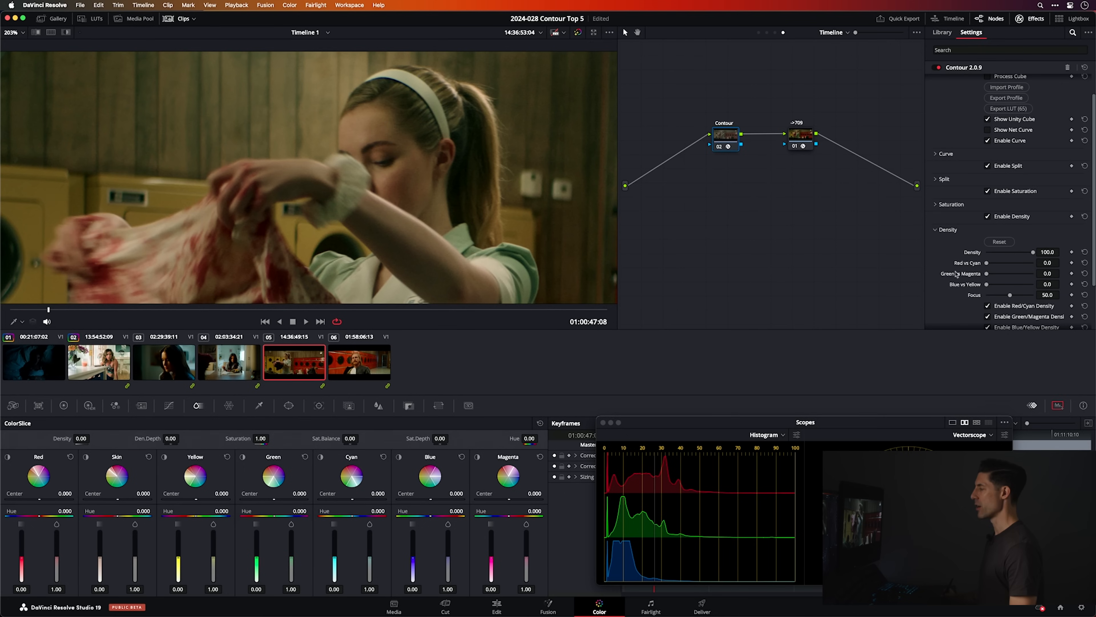
{"action": "mouse_move", "coordinate": [962, 272]}
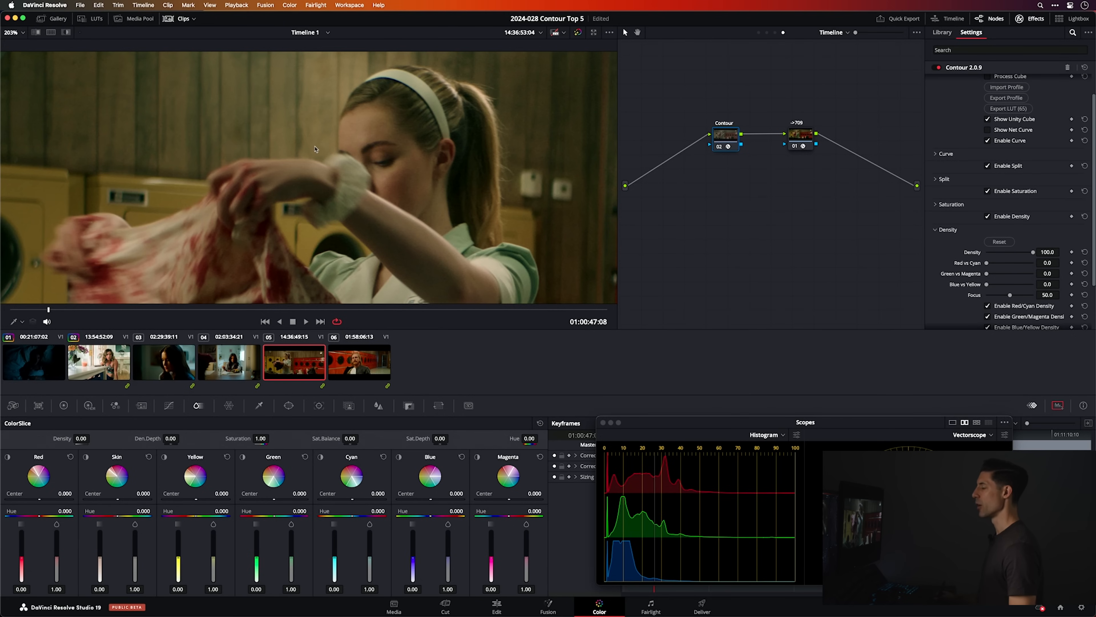
- Lower the Contour Density to 83.5 and move the playhead back to 01:00:44:16 in the fifth clip
{"action": "key", "text": "shift+z"}
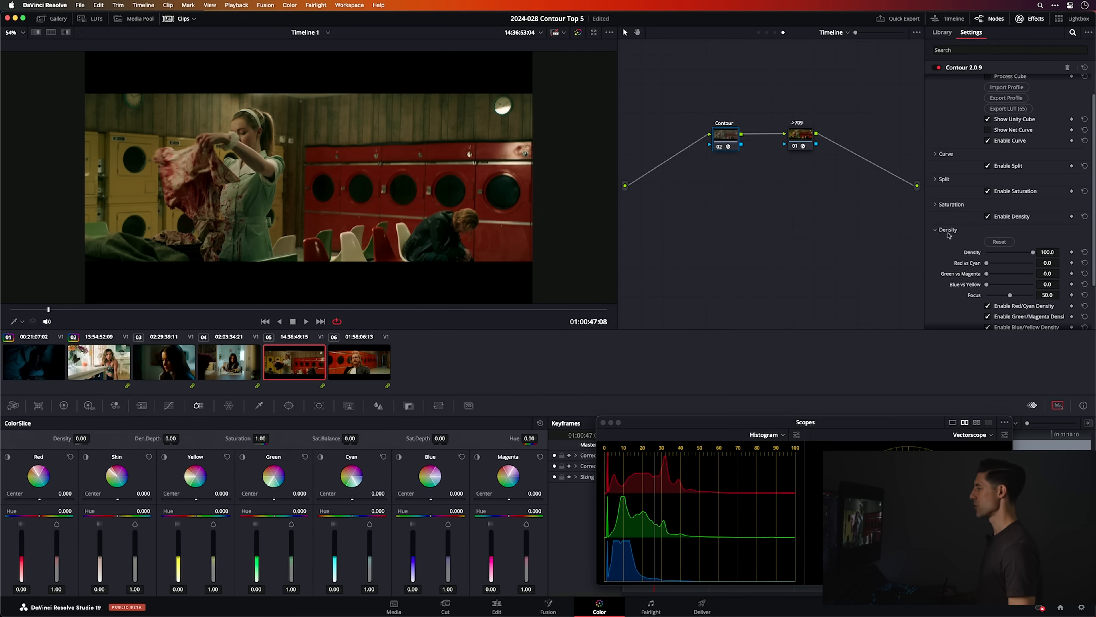
{"action": "scroll", "coordinate": [1006, 222], "scroll_direction": "down", "scroll_amount": 1}
{"action": "left_click_drag", "start_coordinate": [1033, 241], "coordinate": [1026, 240]}
{"action": "scroll", "coordinate": [249, 157], "scroll_direction": "up", "scroll_amount": 5}
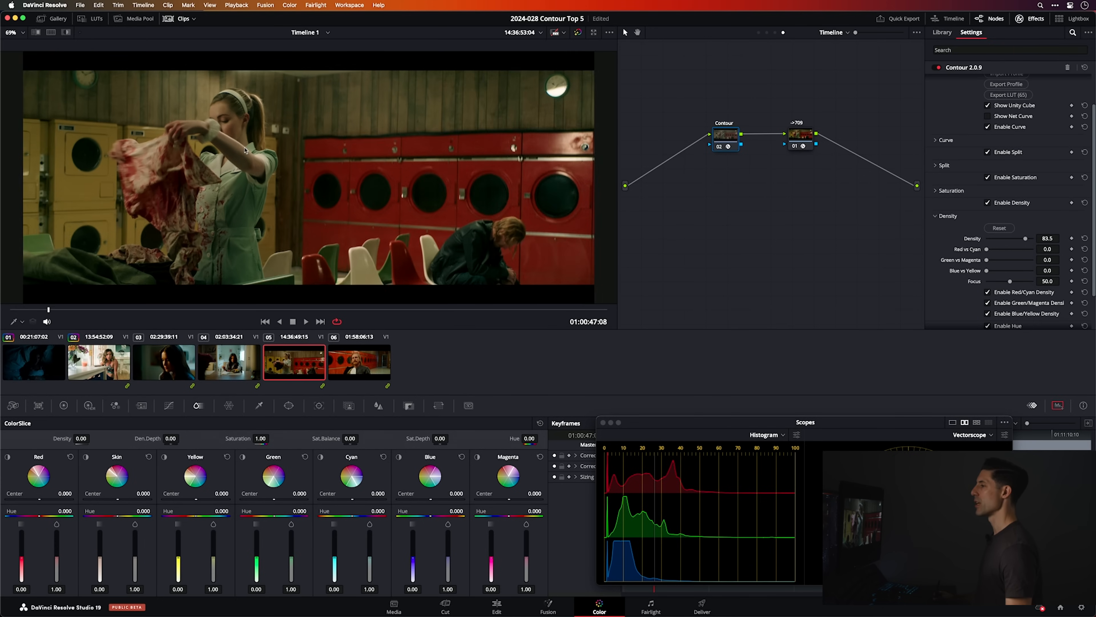
{"action": "left_click", "coordinate": [46, 310]}
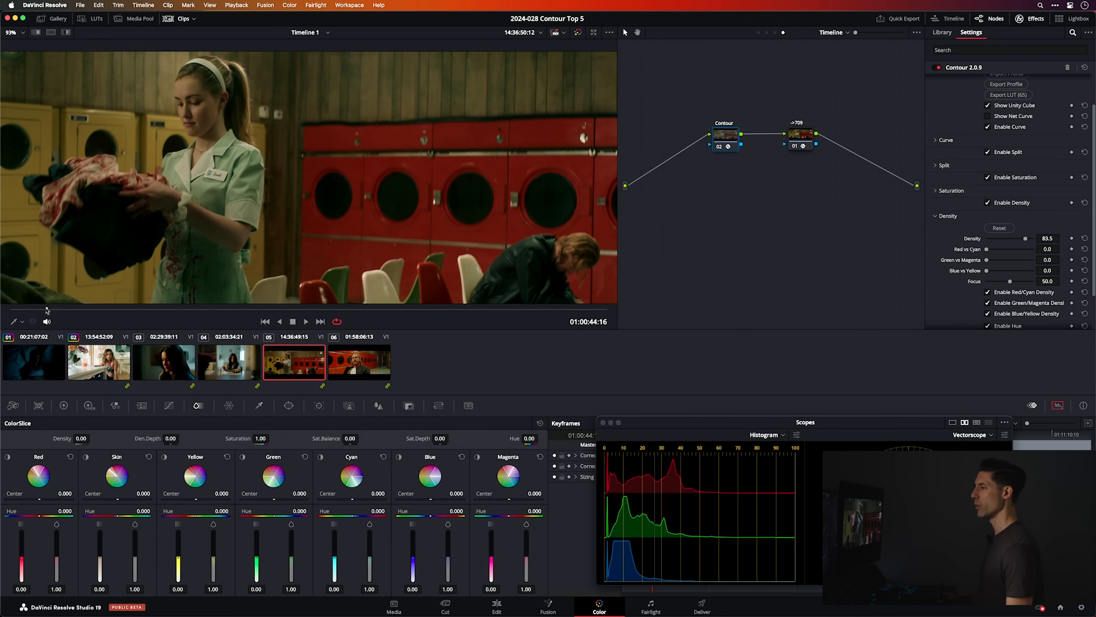
- Lower the Density section's Focus to 0.0 and toggle the Density module repeatedly to compare the image
{"action": "left_click_drag", "start_coordinate": [1010, 283], "coordinate": [959, 281]}
{"action": "scroll", "coordinate": [208, 124], "scroll_direction": "up", "scroll_amount": 5}
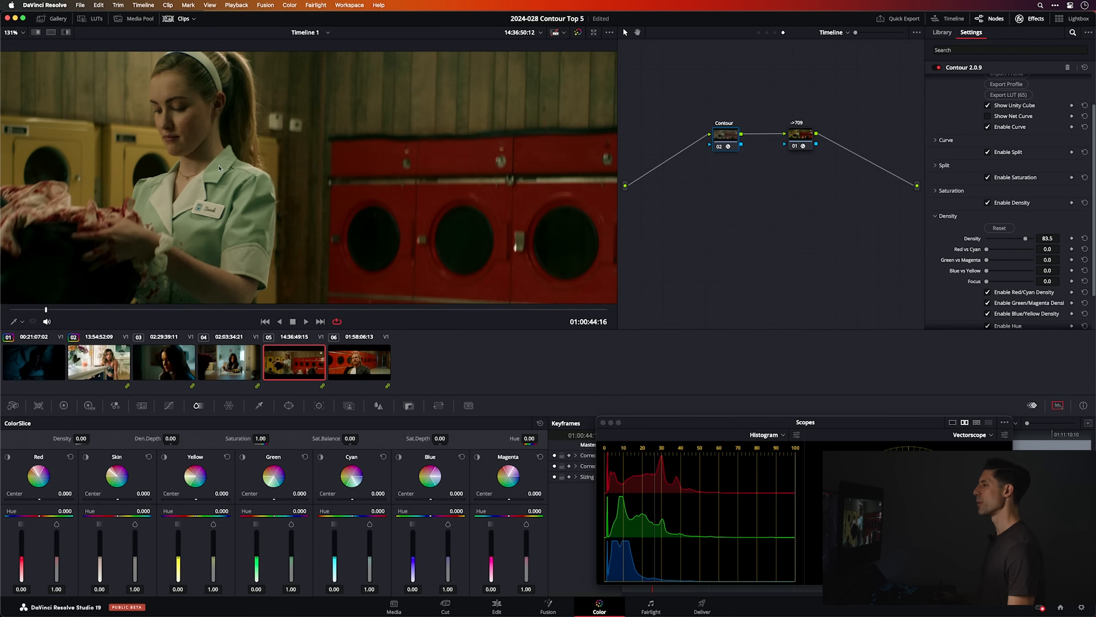
{"action": "left_click", "coordinate": [1005, 204]}
{"action": "left_click", "coordinate": [1005, 204]}
{"action": "left_click", "coordinate": [1005, 204]}
{"action": "left_click", "coordinate": [1006, 204]}
{"action": "left_click", "coordinate": [1006, 203]}
{"action": "left_click", "coordinate": [1005, 203]}
{"action": "left_click", "coordinate": [1005, 204]}
{"action": "left_click", "coordinate": [1005, 204]}
- Reset the Density section's Focus to its default and lower Density to 78.0
{"action": "scroll", "coordinate": [1048, 273], "scroll_direction": "down", "scroll_amount": 2}
{"action": "left_click", "coordinate": [1084, 255]}
{"action": "left_click_drag", "start_coordinate": [1025, 216], "coordinate": [1024, 214]}
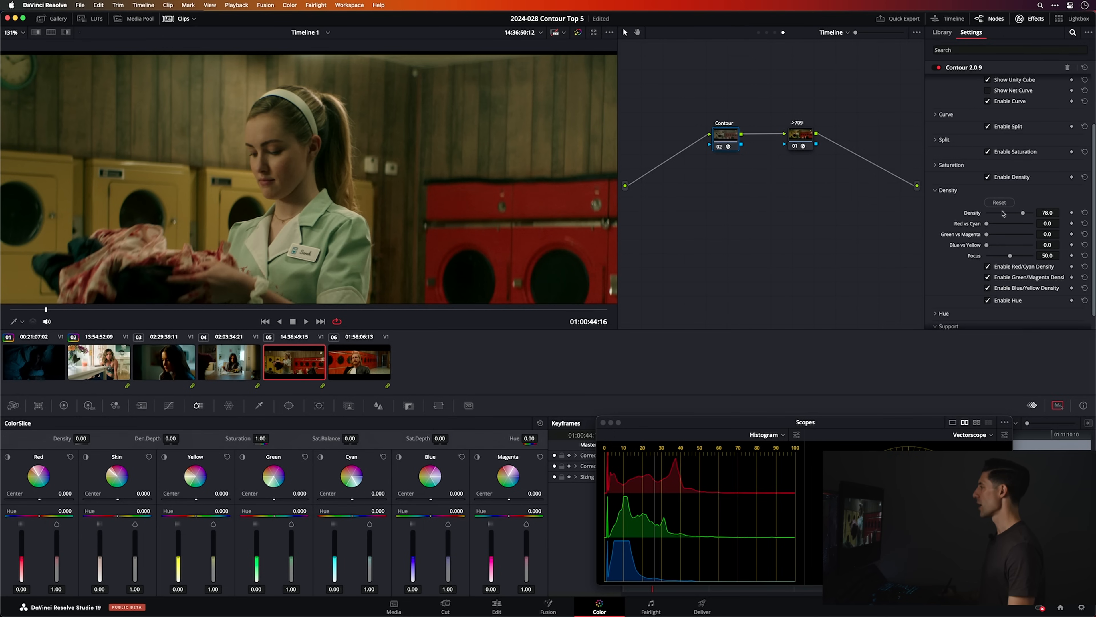
- Collapse the Density section, expand the Hue section, and show the hue curve over the image
{"action": "left_click", "coordinate": [949, 190]}
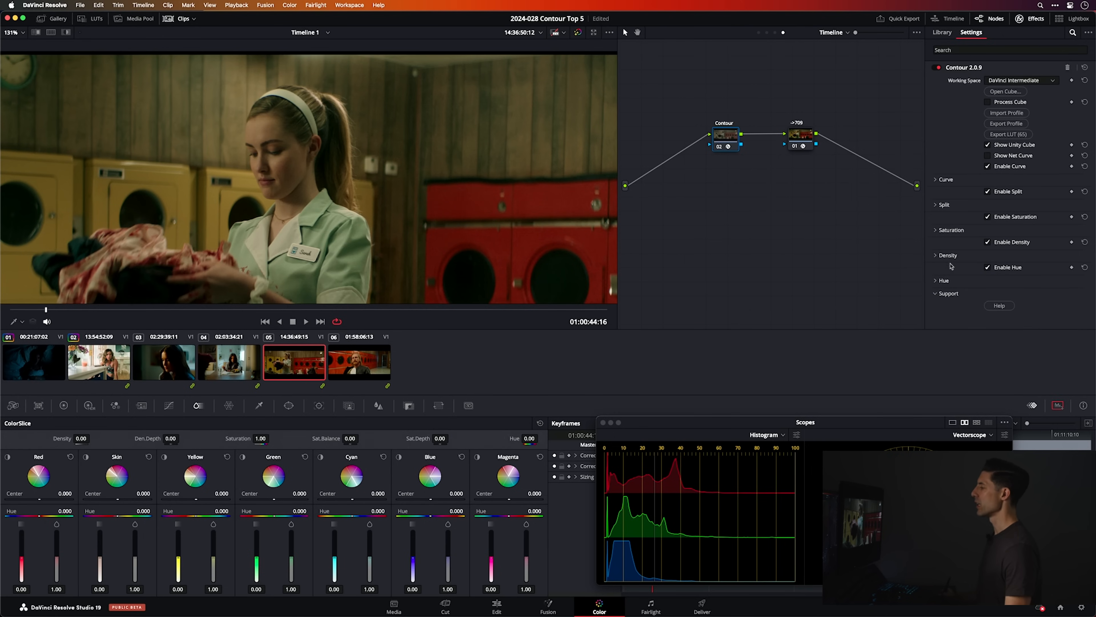
{"action": "left_click", "coordinate": [937, 281]}
{"action": "scroll", "coordinate": [943, 241], "scroll_direction": "down", "scroll_amount": 2}
{"action": "scroll", "coordinate": [943, 242], "scroll_direction": "down", "scroll_amount": 3}
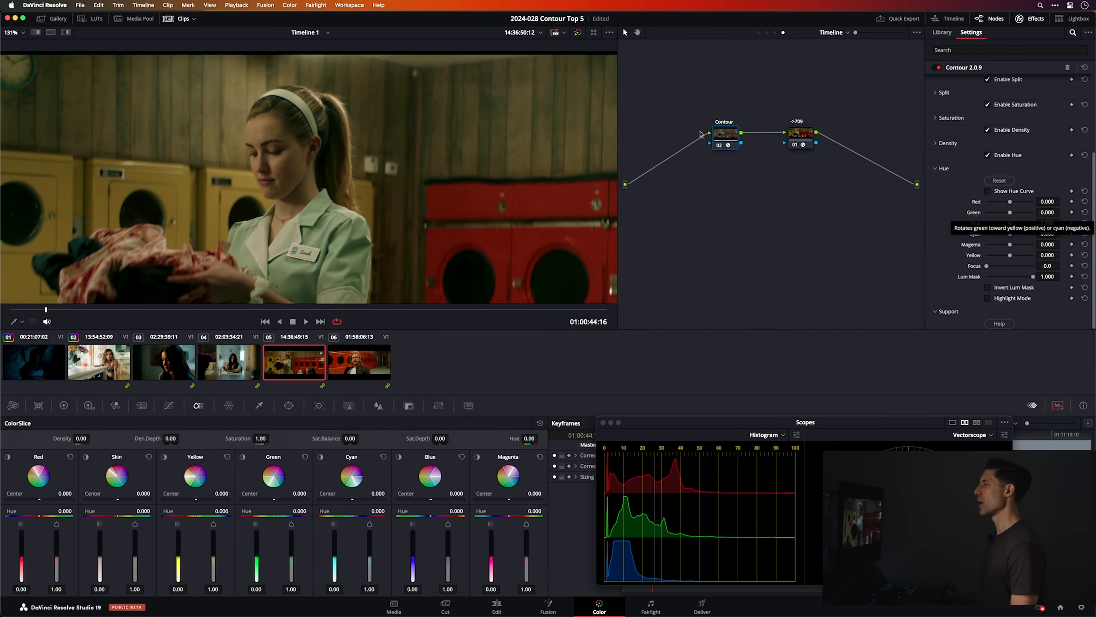
{"action": "left_click_drag", "start_coordinate": [726, 135], "coordinate": [732, 136]}
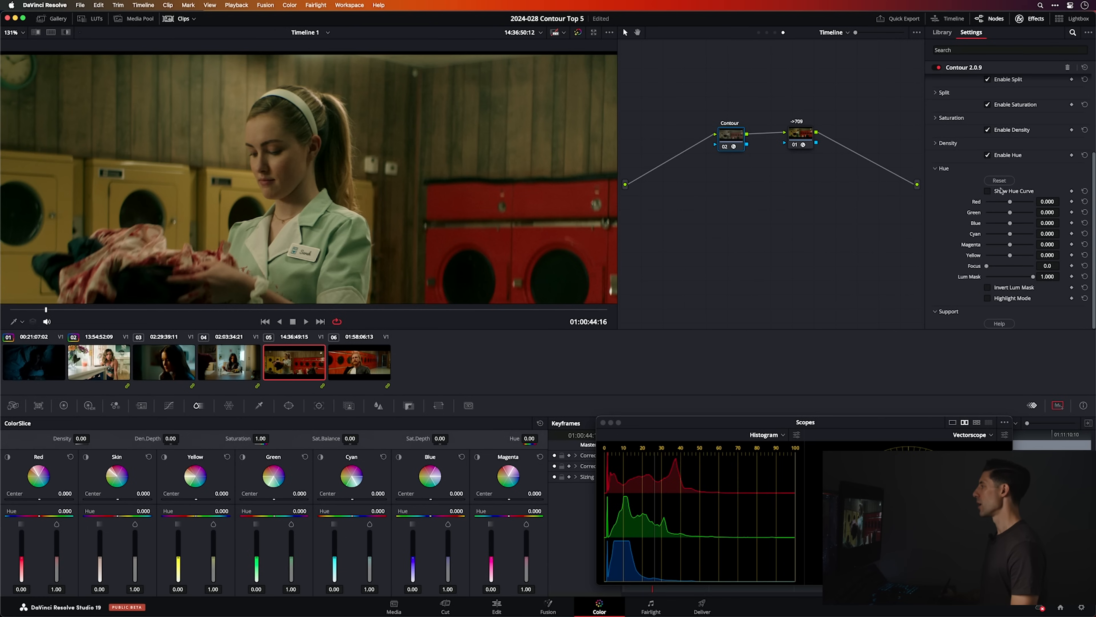
{"action": "left_click", "coordinate": [988, 191]}
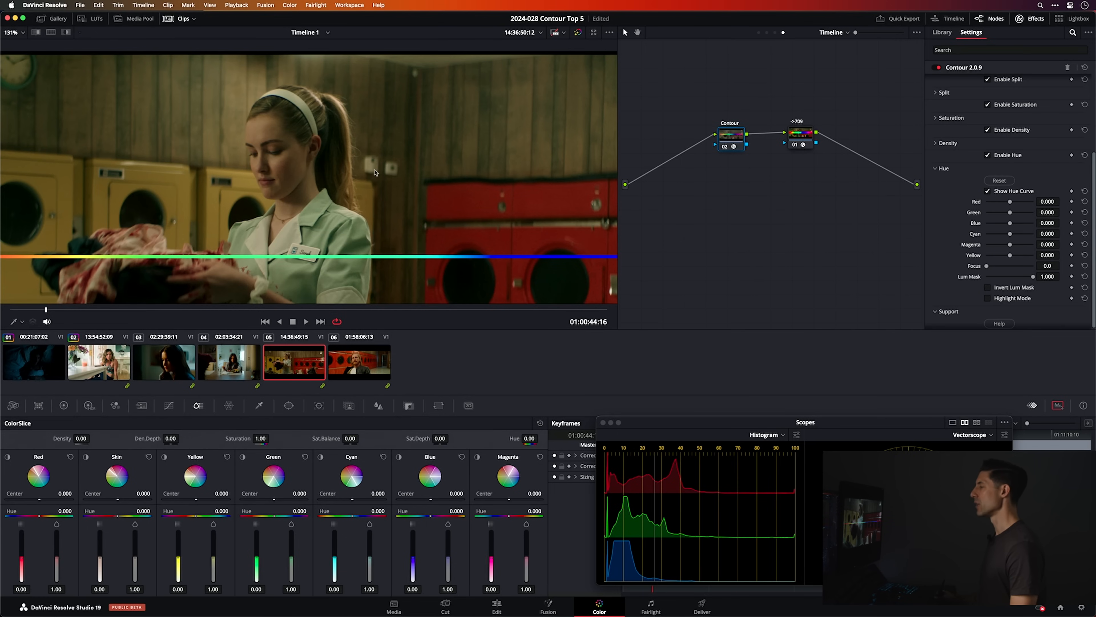
- Add a serial node before the Contour node and switch to the sixth clip
{"action": "left_click", "coordinate": [719, 137]}
{"action": "scroll", "coordinate": [297, 157], "scroll_direction": "down", "scroll_amount": 2}
{"action": "scroll", "coordinate": [296, 156], "scroll_direction": "down", "scroll_amount": 3}
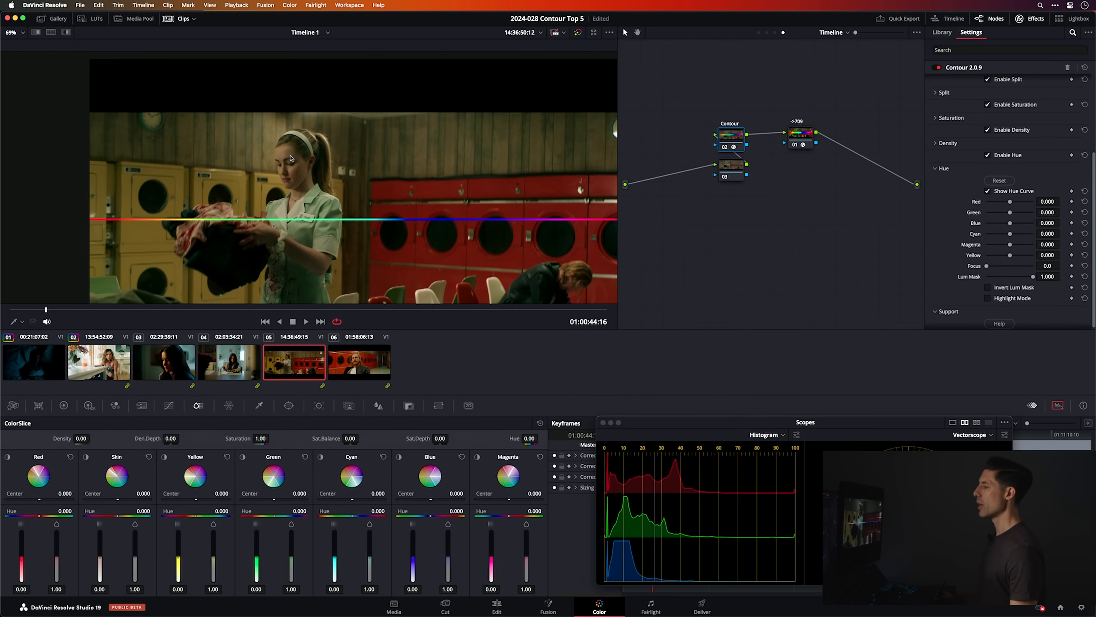
{"action": "left_click", "coordinate": [357, 363]}
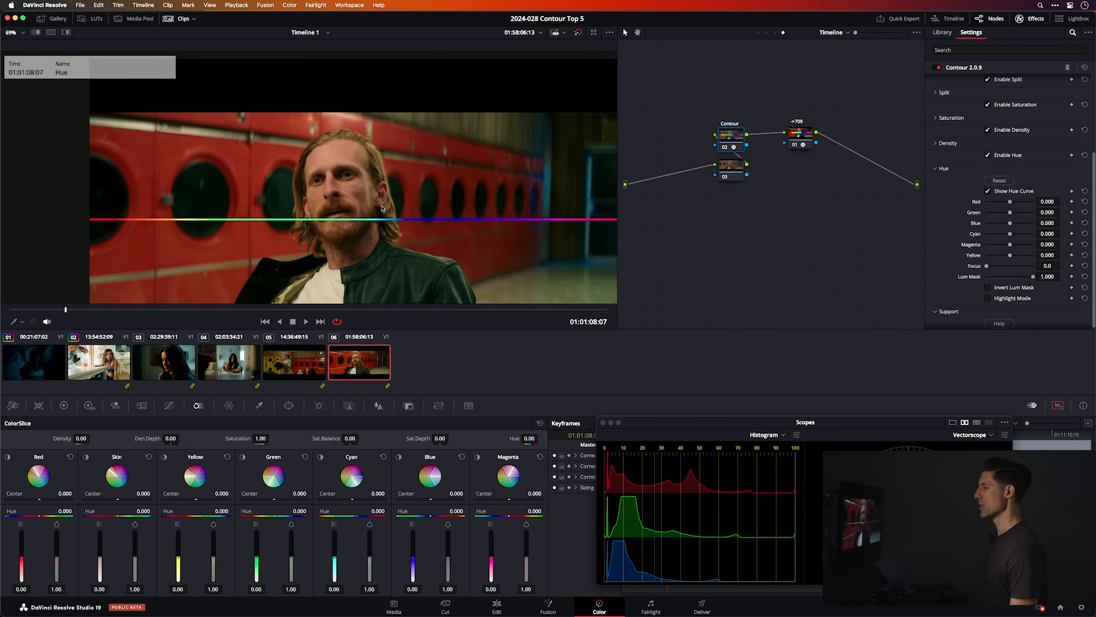
{"action": "scroll", "coordinate": [449, 205], "scroll_direction": "up", "scroll_amount": 3}
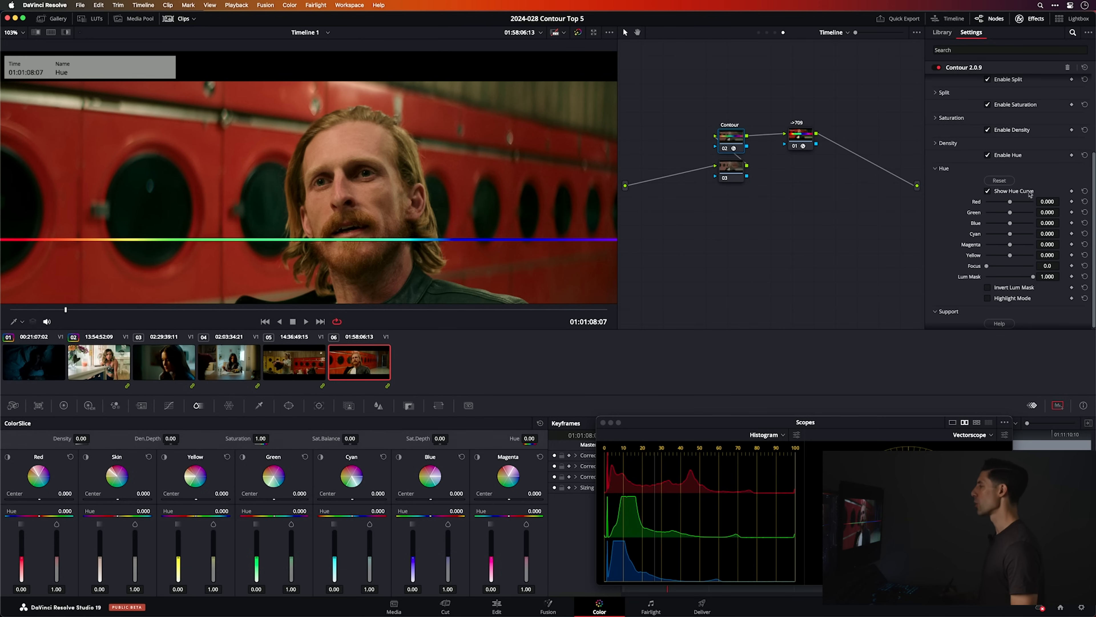
- Hide the hue curve and raise the Hue section's Red value to 0.633
{"action": "left_click_drag", "start_coordinate": [1011, 203], "coordinate": [1010, 201]}
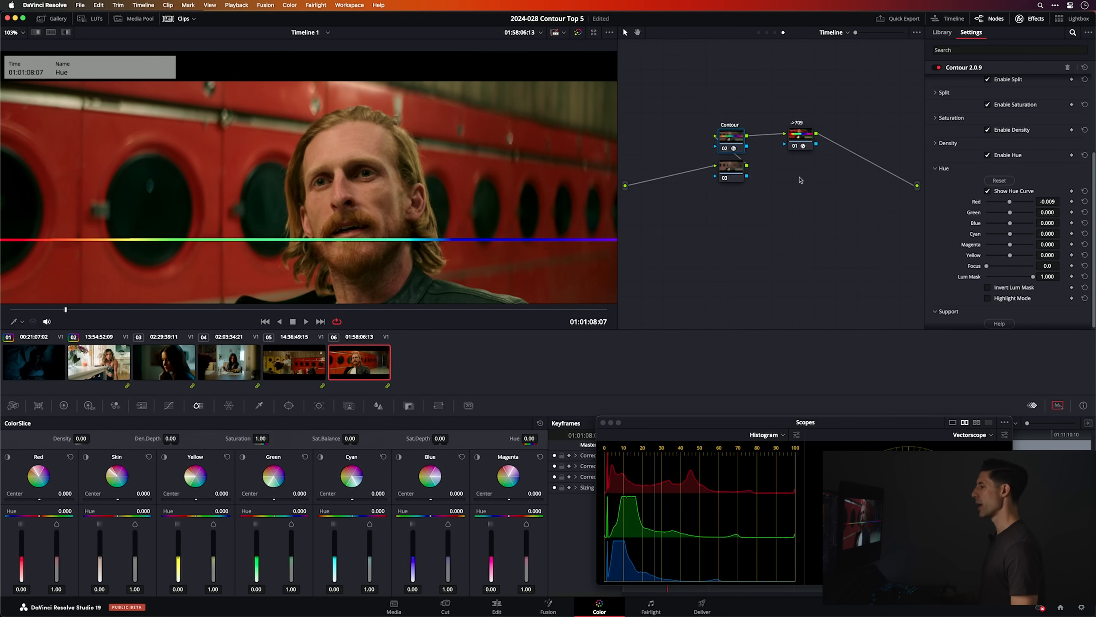
{"action": "key", "text": "shift+z"}
{"action": "left_click", "coordinate": [988, 191]}
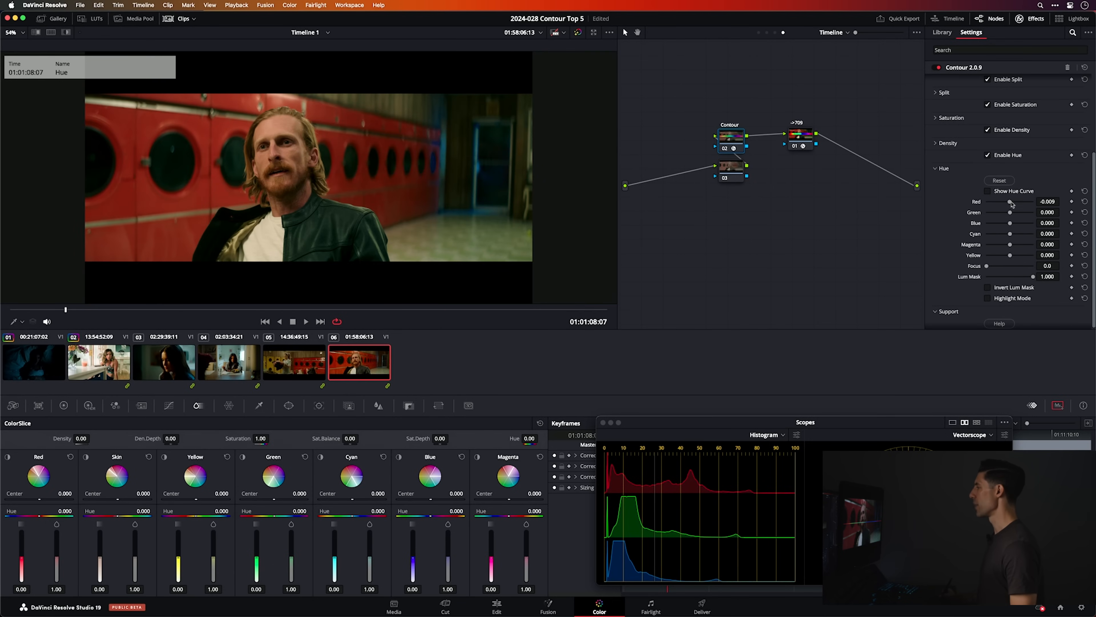
{"action": "left_click_drag", "start_coordinate": [1011, 204], "coordinate": [1024, 206]}
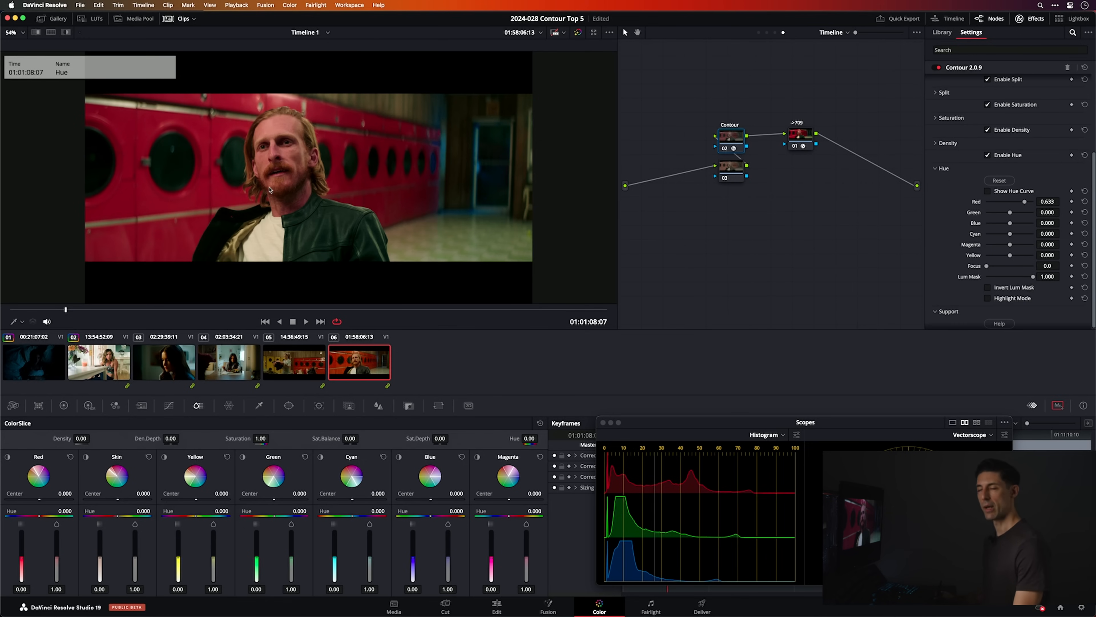
- Toggle the Hue module to compare the man's close-up with and without the red shift, leaving it enabled
{"action": "scroll", "coordinate": [269, 191], "scroll_direction": "up", "scroll_amount": 10}
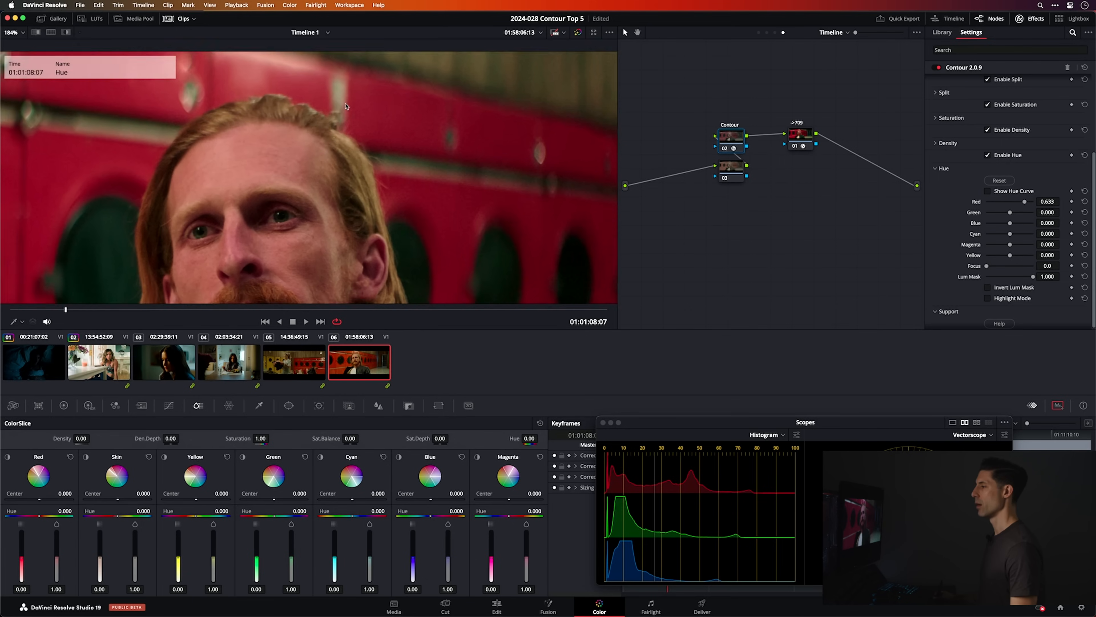
{"action": "scroll", "coordinate": [339, 126], "scroll_direction": "up", "scroll_amount": 3}
{"action": "left_click", "coordinate": [1007, 157]}
{"action": "left_click", "coordinate": [1007, 156]}
{"action": "left_click", "coordinate": [1007, 156]}
{"action": "left_click", "coordinate": [1008, 156]}
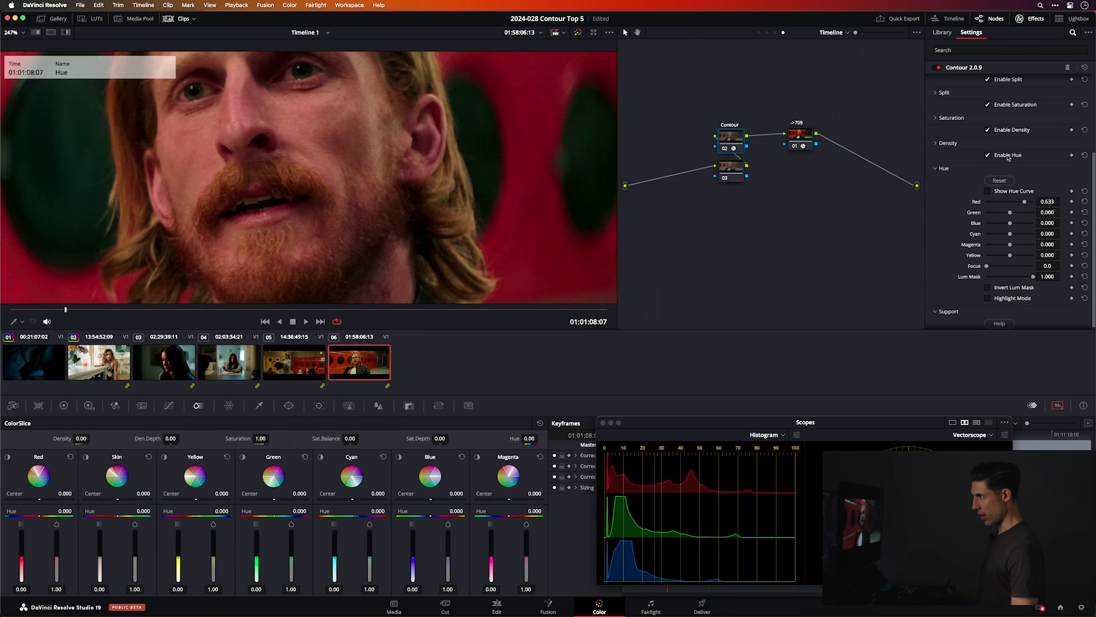
- Switch the Hue module off and on again to recheck how the 0.633 red shift affects the man's skin
{"action": "left_click", "coordinate": [1008, 155]}
{"action": "left_click", "coordinate": [1009, 156]}
{"action": "left_click", "coordinate": [1007, 156]}
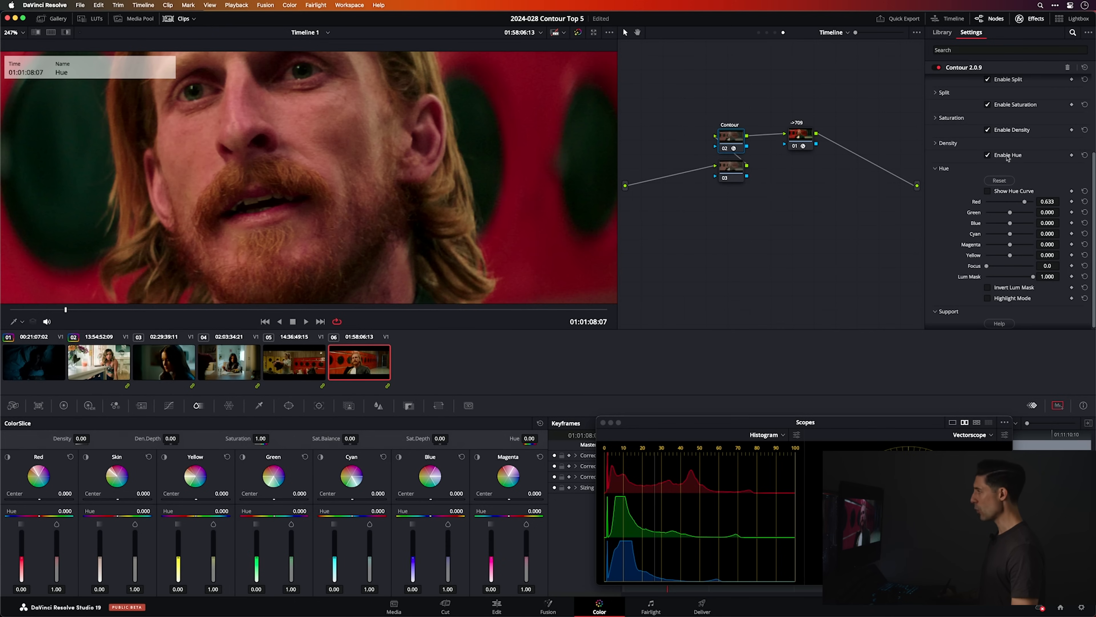
{"action": "left_click", "coordinate": [1007, 157]}
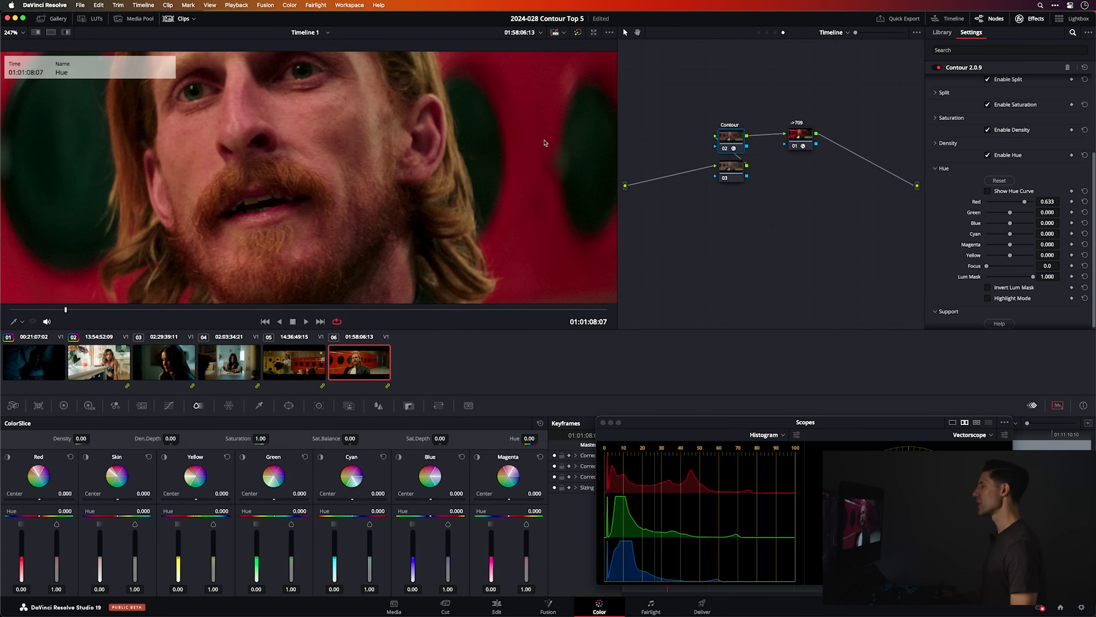
- Set the Hue section's Red value to 1.000 and inspect the result on the full frame and the man's face
{"action": "left_click_drag", "start_coordinate": [1025, 203], "coordinate": [1020, 205]}
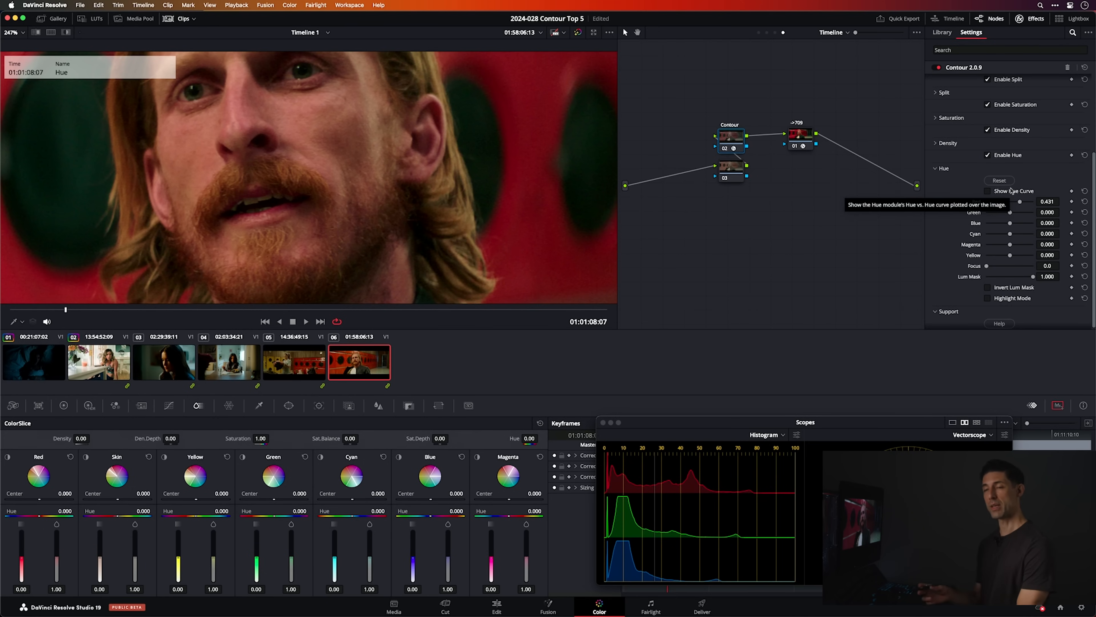
{"action": "left_click_drag", "start_coordinate": [1020, 205], "coordinate": [1038, 206]}
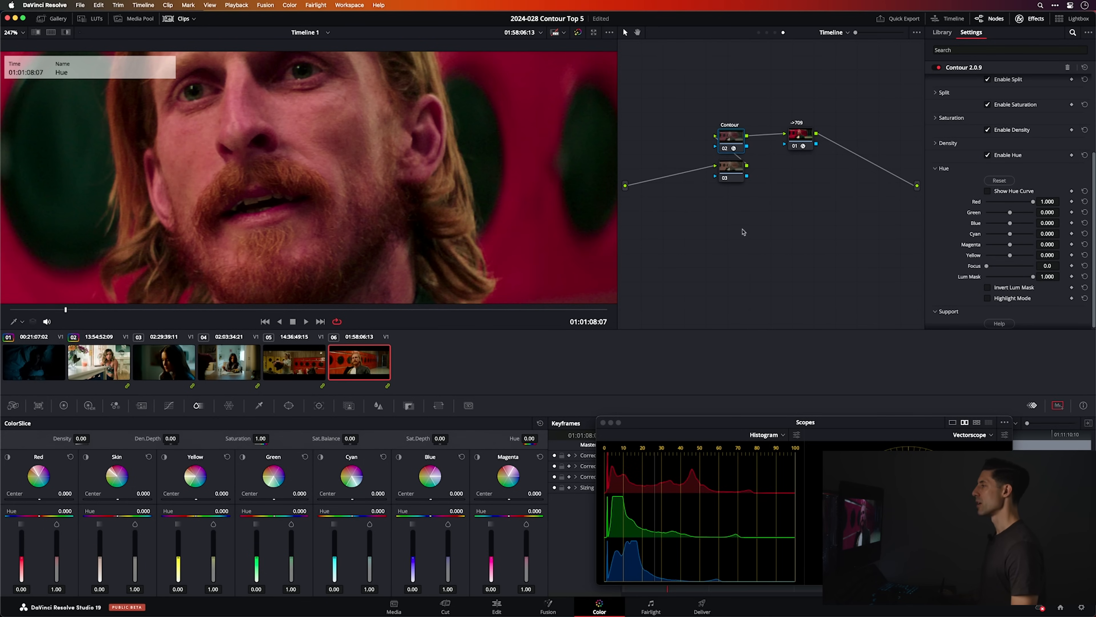
{"action": "key", "text": "shift+z"}
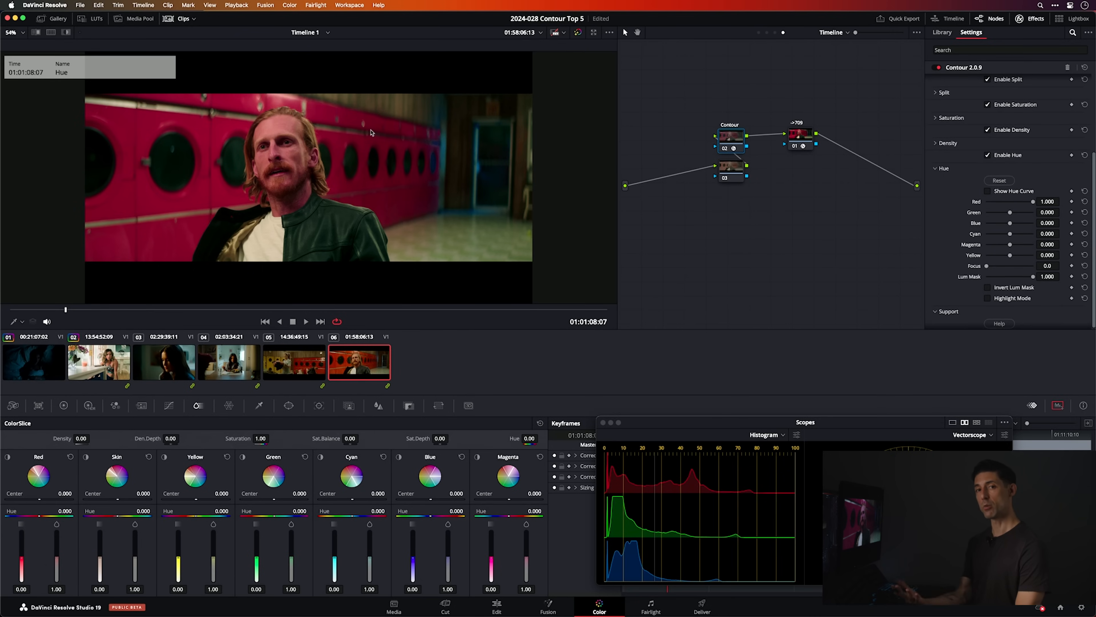
{"action": "scroll", "coordinate": [370, 132], "scroll_direction": "up", "scroll_amount": 6}
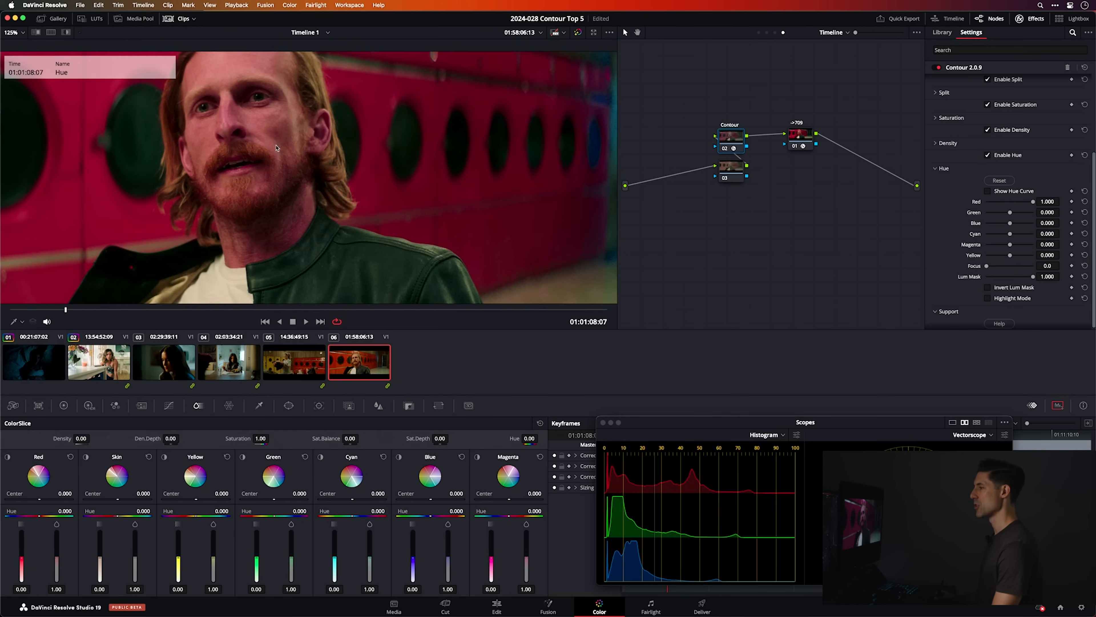
{"action": "scroll", "coordinate": [316, 178], "scroll_direction": "up", "scroll_amount": 2}
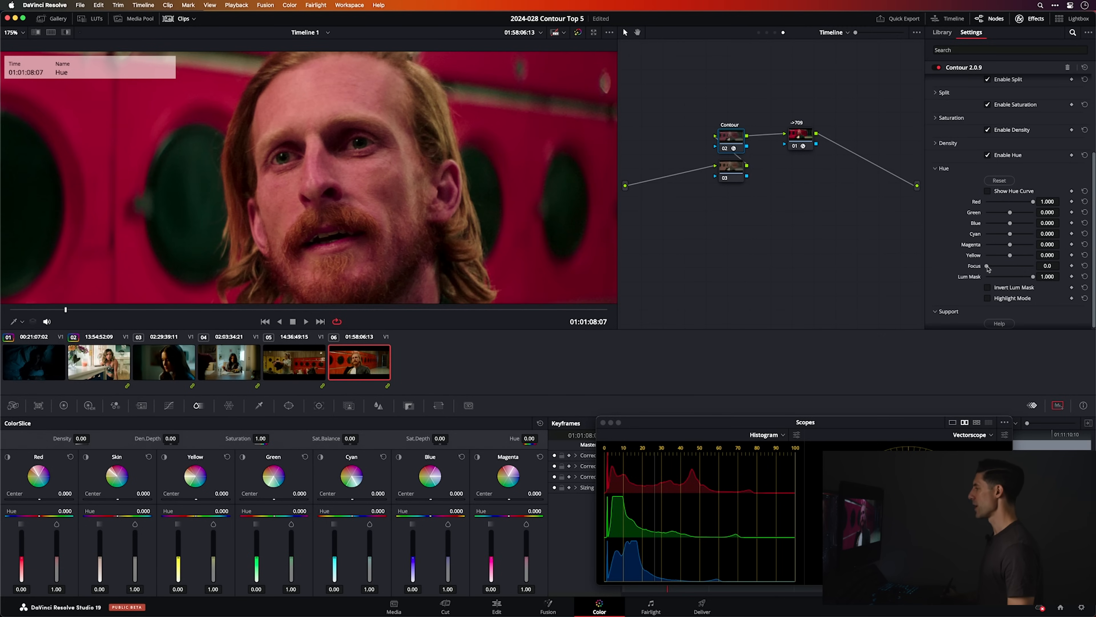
- Raise the Hue section's Focus to 99.1, comparing the image with the Hue module off and on along the way
{"action": "left_click_drag", "start_coordinate": [990, 268], "coordinate": [1025, 269]}
{"action": "left_click", "coordinate": [1002, 157]}
{"action": "left_click", "coordinate": [1006, 156]}
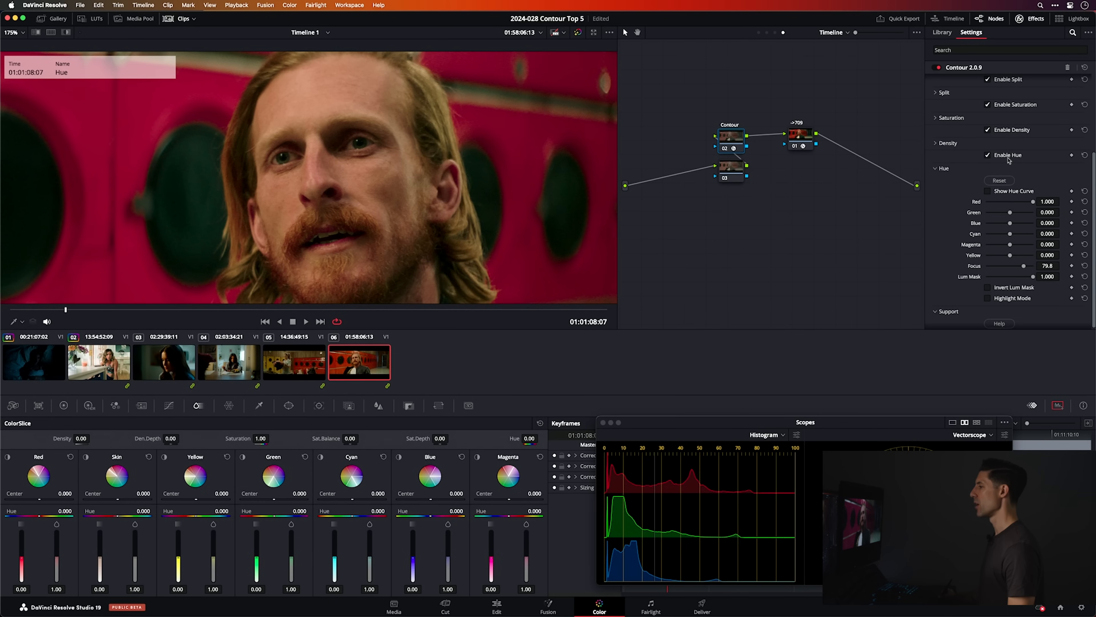
{"action": "left_click_drag", "start_coordinate": [1024, 266], "coordinate": [1033, 266]}
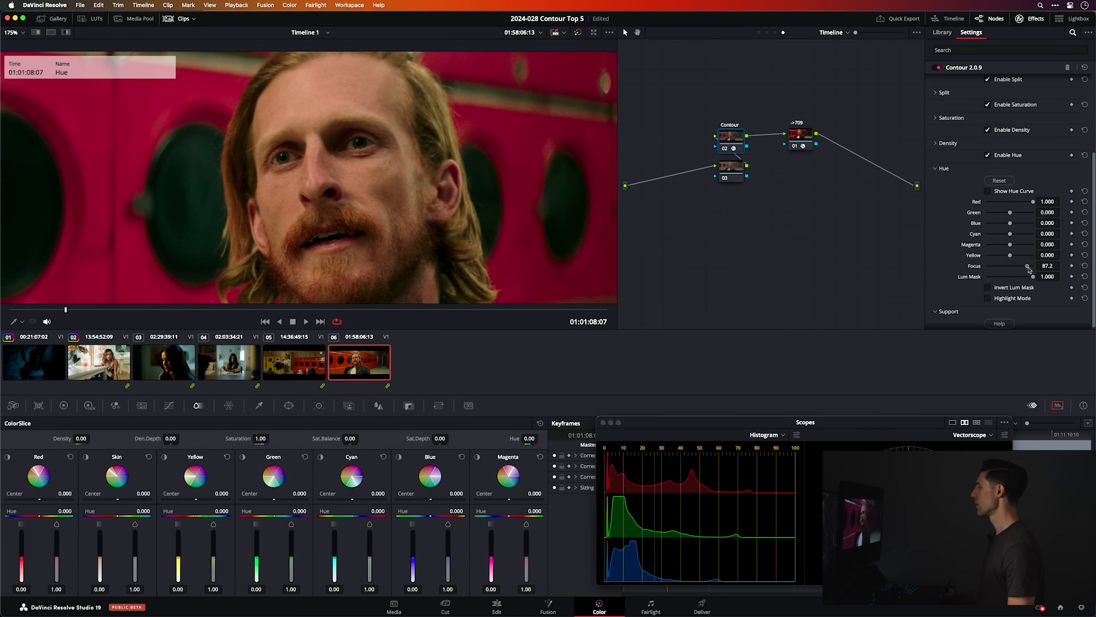
- Toggle the Hue module repeatedly to compare the skin and the red washing machines with the focused red shift, leaving it enabled
{"action": "left_click", "coordinate": [1009, 159]}
{"action": "left_click", "coordinate": [1011, 159]}
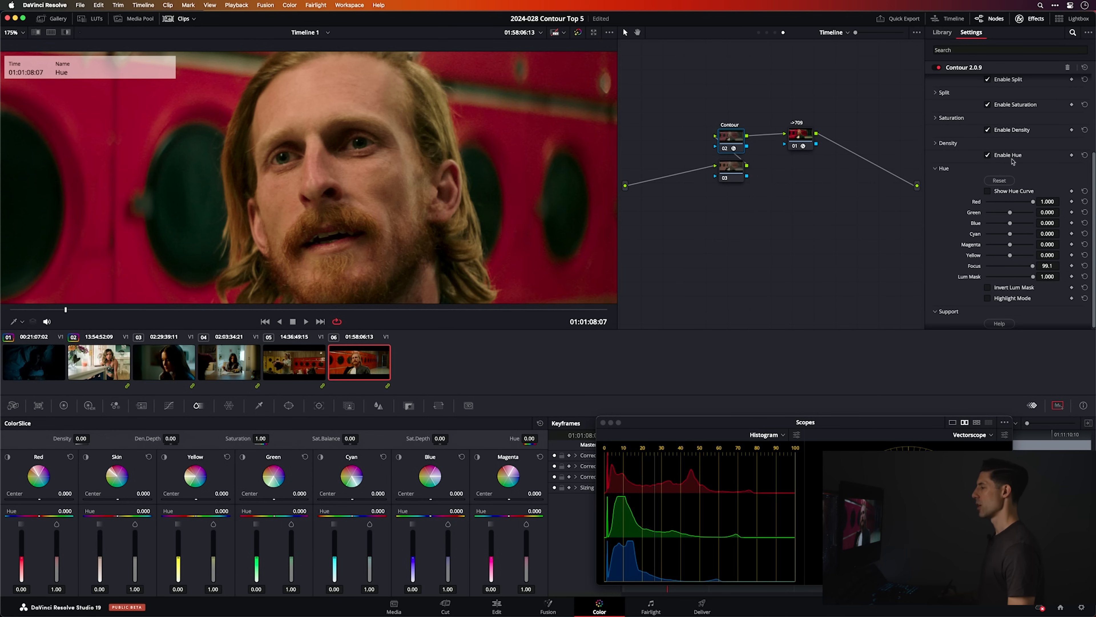
{"action": "left_click", "coordinate": [1011, 159]}
{"action": "left_click", "coordinate": [1011, 160]}
{"action": "left_click", "coordinate": [1012, 159]}
{"action": "left_click", "coordinate": [1012, 159]}
{"action": "left_click", "coordinate": [1012, 159]}
{"action": "left_click", "coordinate": [1012, 160]}
{"action": "left_click", "coordinate": [1012, 159]}
{"action": "left_click", "coordinate": [1012, 159]}
{"action": "left_click", "coordinate": [1012, 159]}
{"action": "left_click", "coordinate": [1012, 159]}
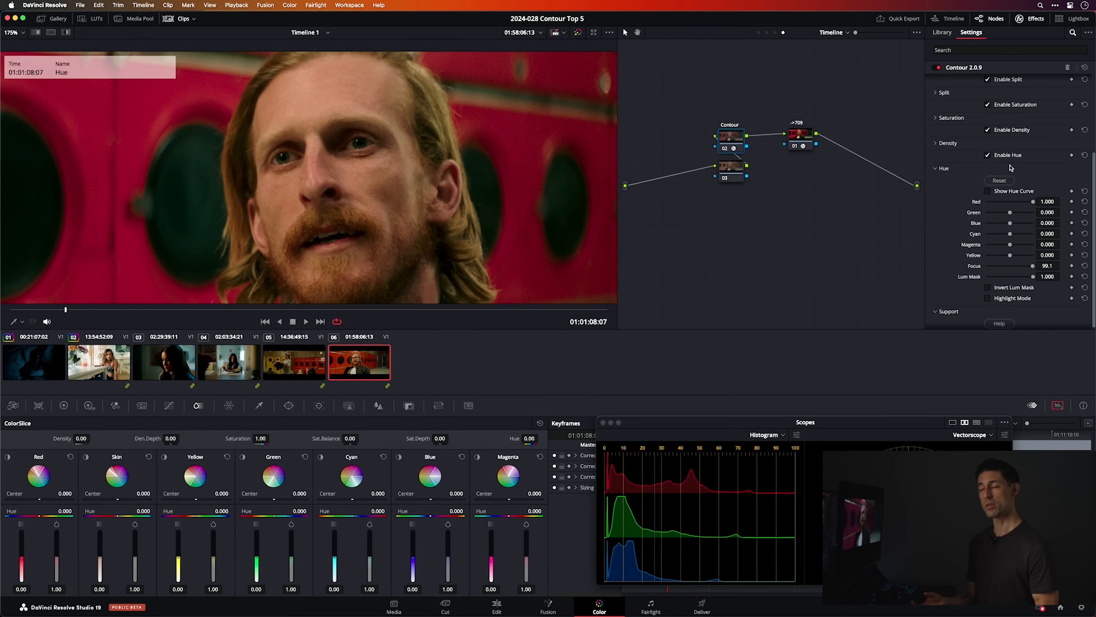
- Collapse the Hue section and fit the whole frame in the viewer
{"action": "left_click", "coordinate": [941, 168]}
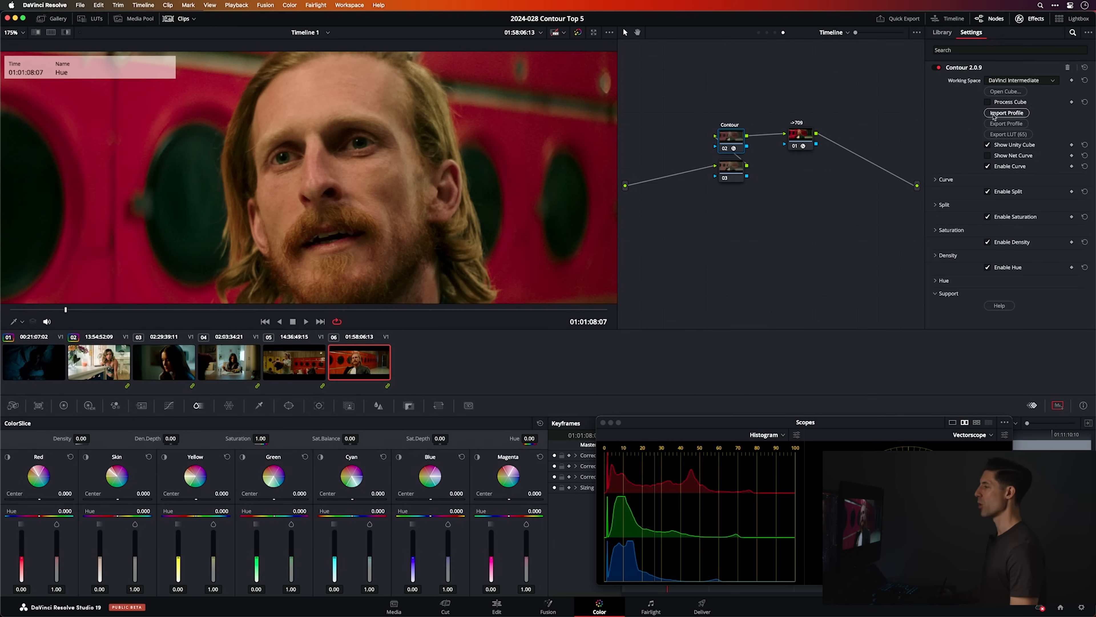
{"action": "key", "text": "shift+z"}
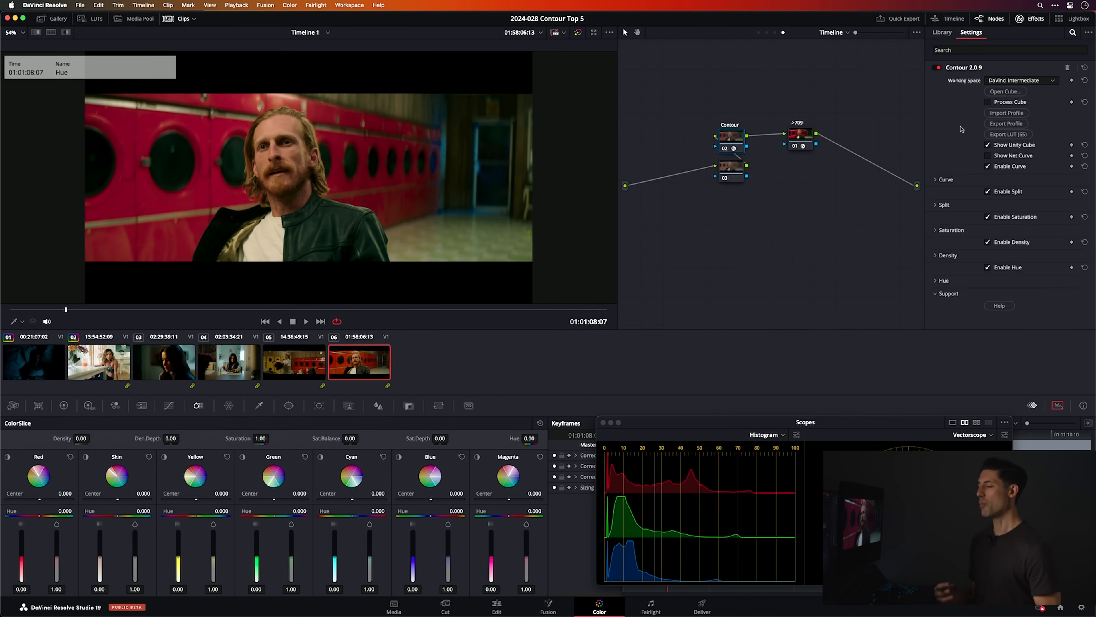